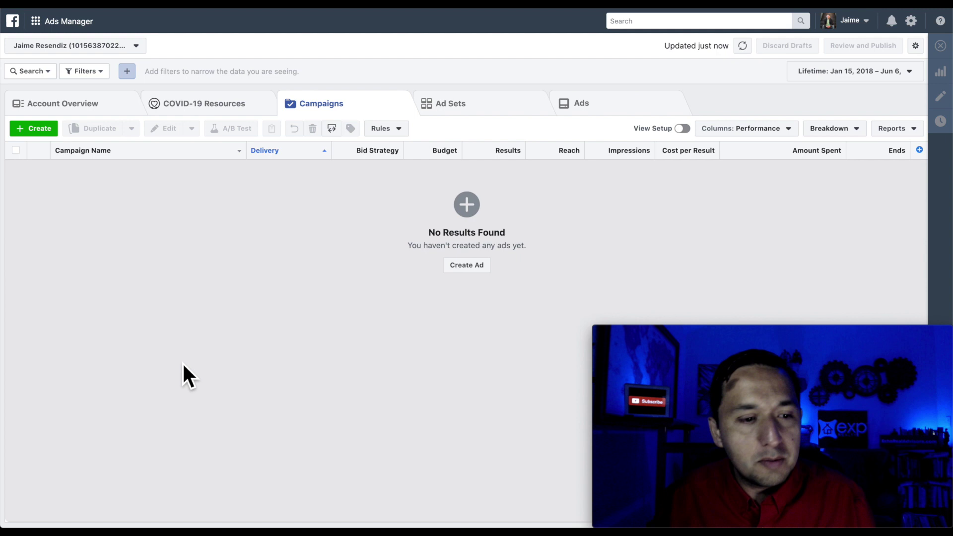
Go to Audiences from the Ads Manager menu and expand the Create Audience dropdown.
left_click(60, 22)
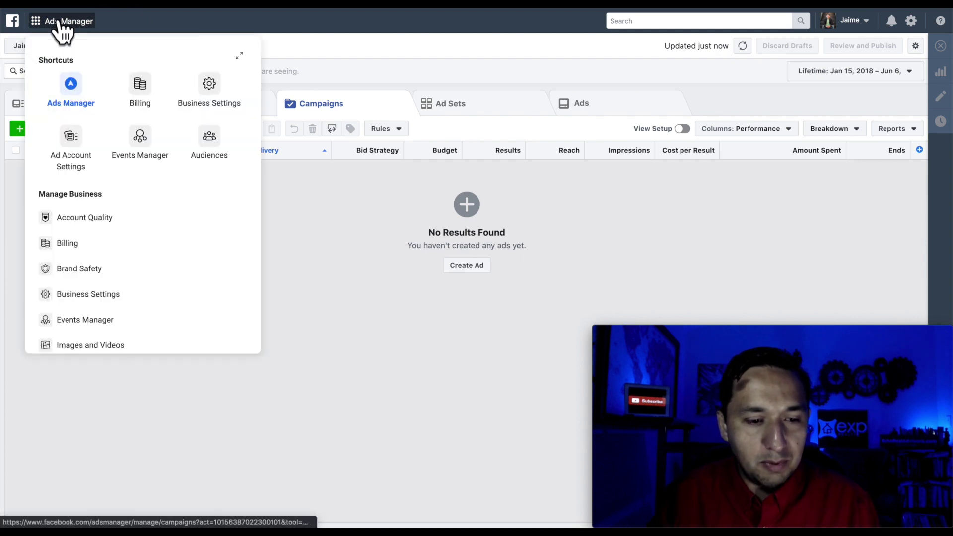
left_click(208, 143)
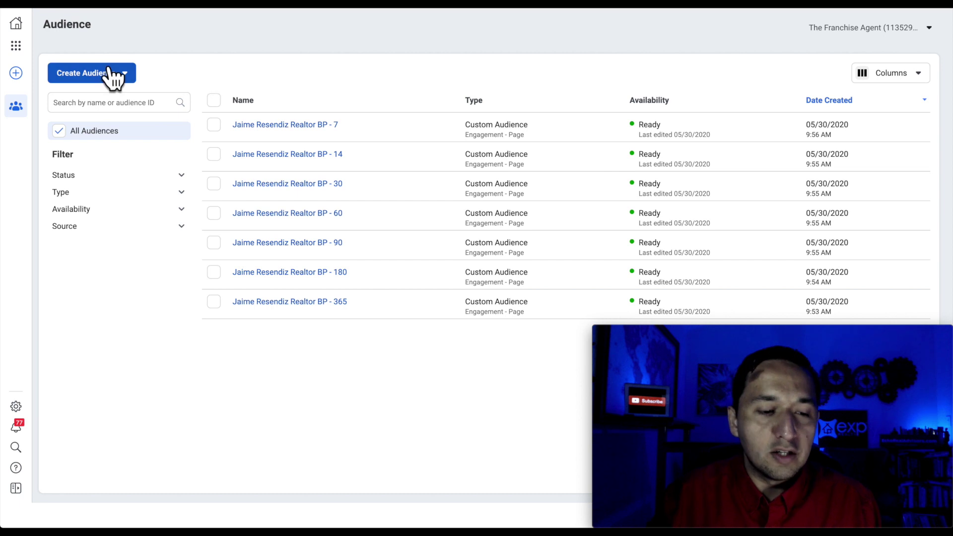
left_click(99, 73)
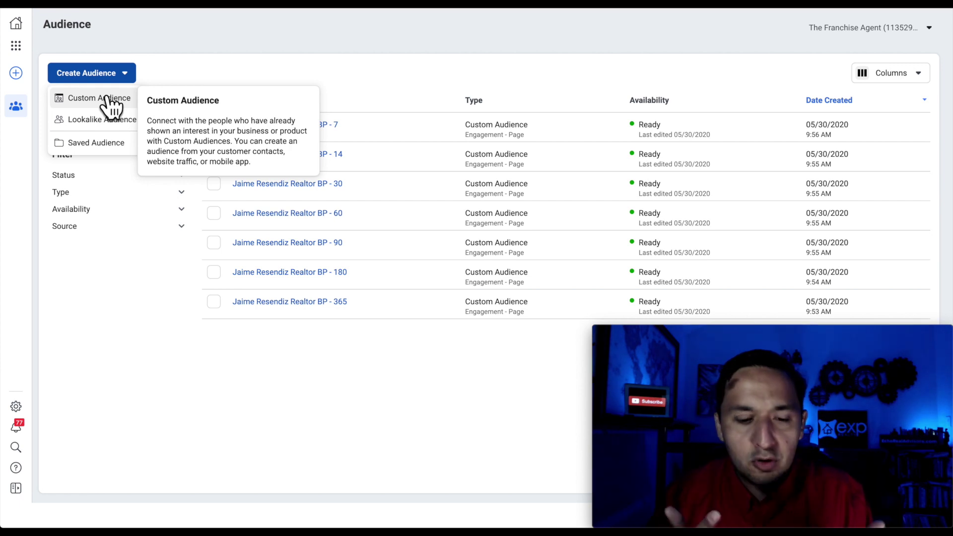
Choose Custom Audience and review the website, customer list, offline and Facebook source options.
left_click(81, 102)
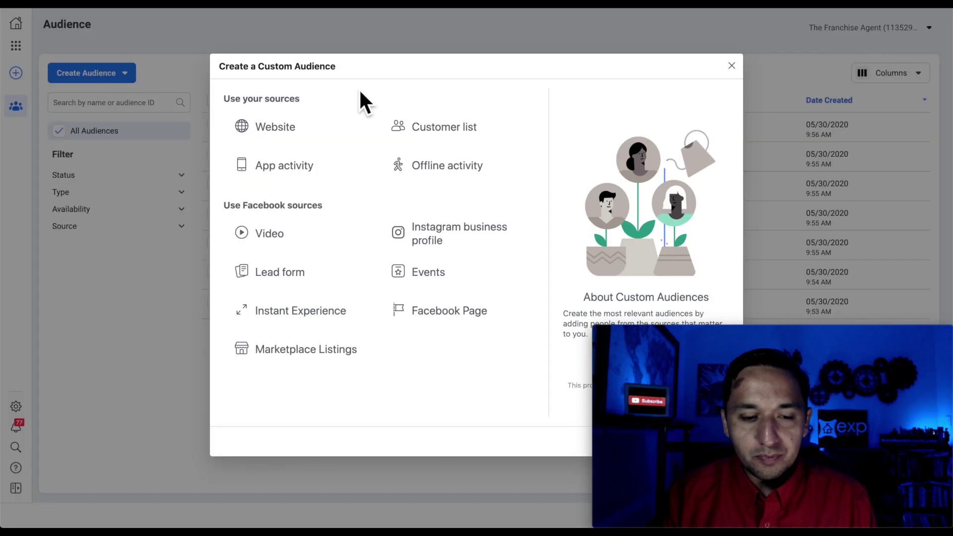
mouse_move(335, 178)
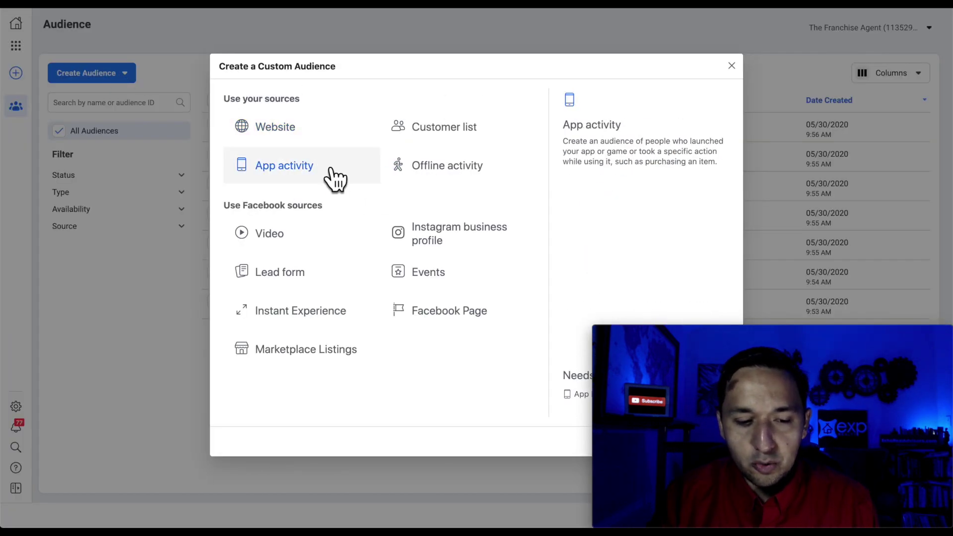
mouse_move(379, 326)
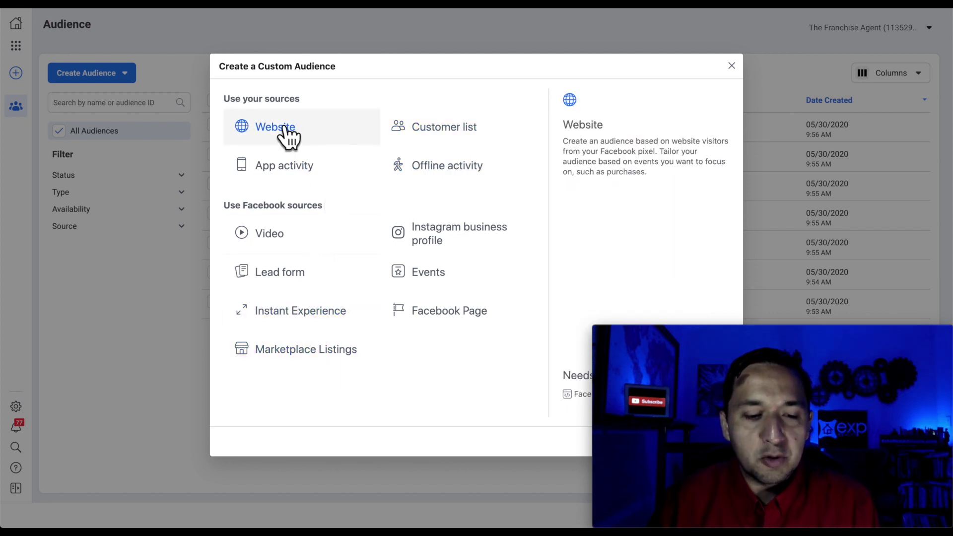
Pick Website as the source and change the lookback from 30 to 180 days.
left_click(284, 130)
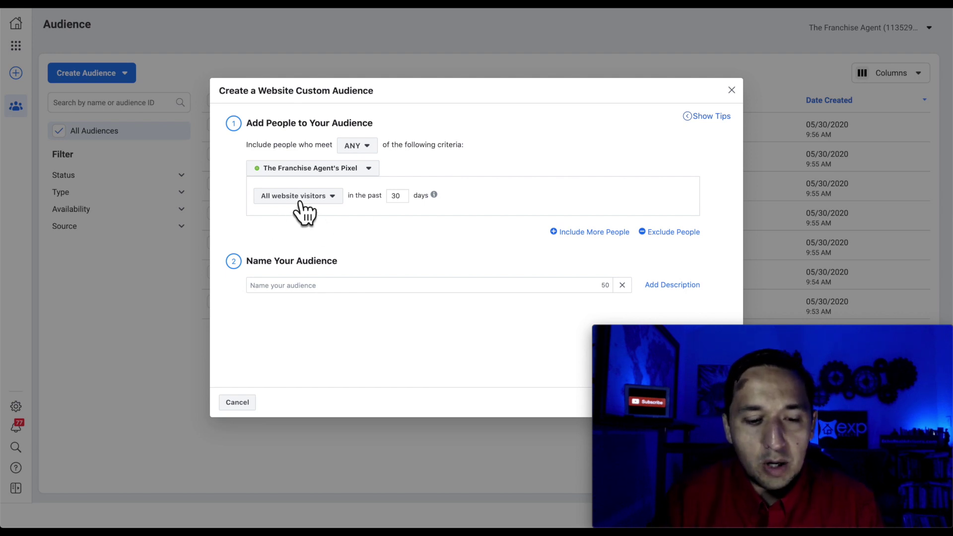
double_click(407, 205)
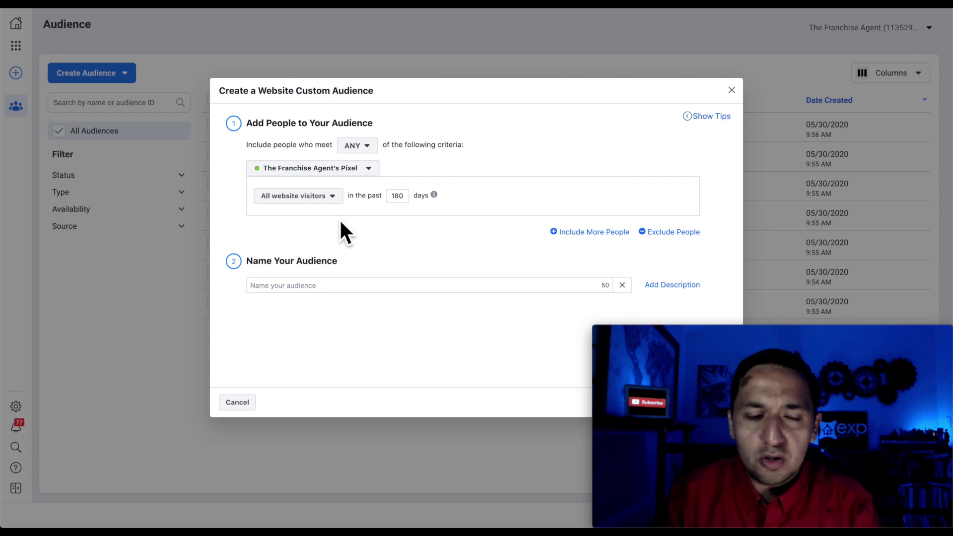
left_click(291, 197)
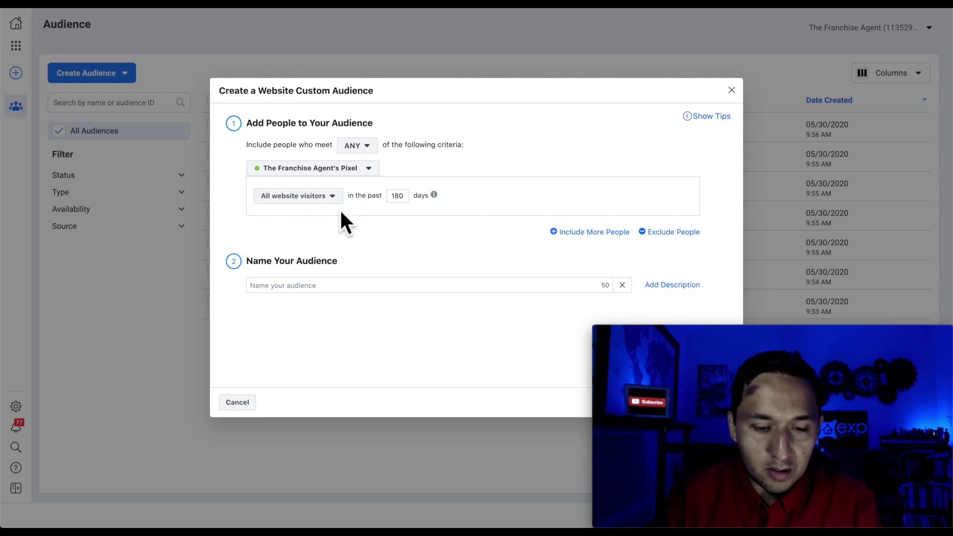
Switch the criterion to People who visited specific web pages, keeping 180 days.
left_click(325, 197)
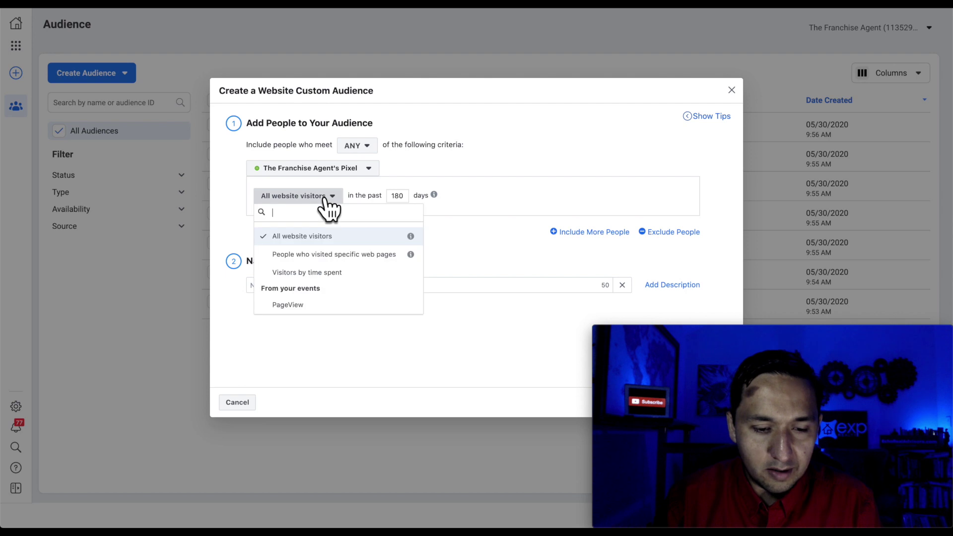
left_click(318, 254)
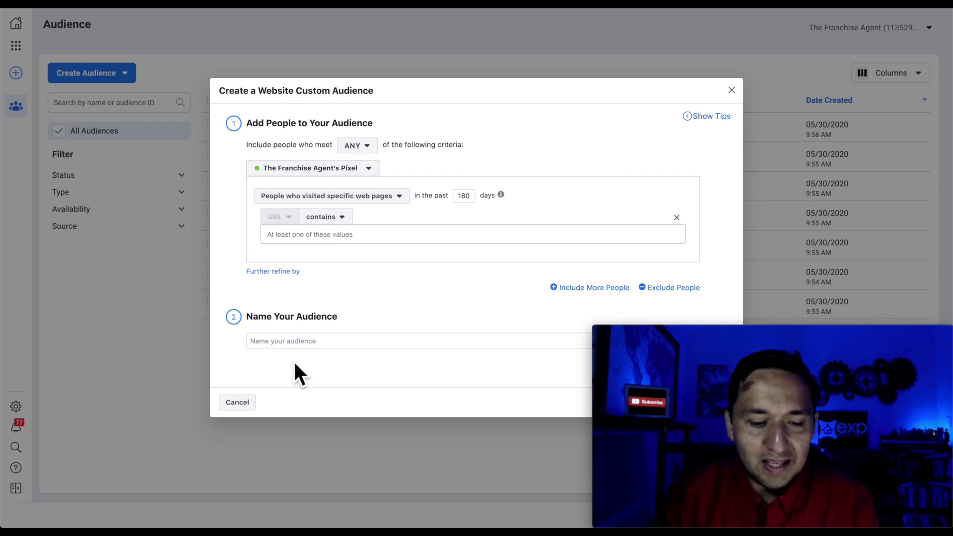
left_click(294, 341)
double_click(468, 196)
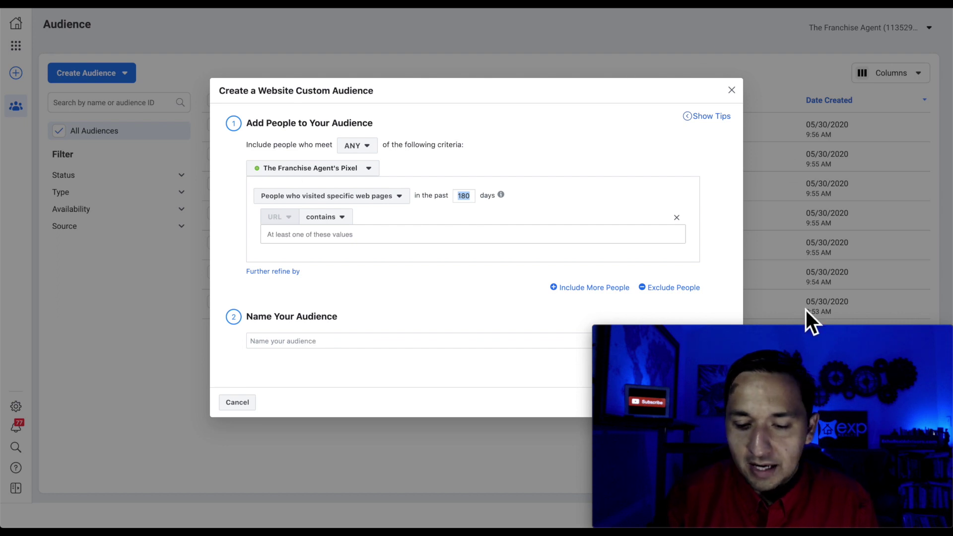
left_click_drag(798, 332, 754, 335)
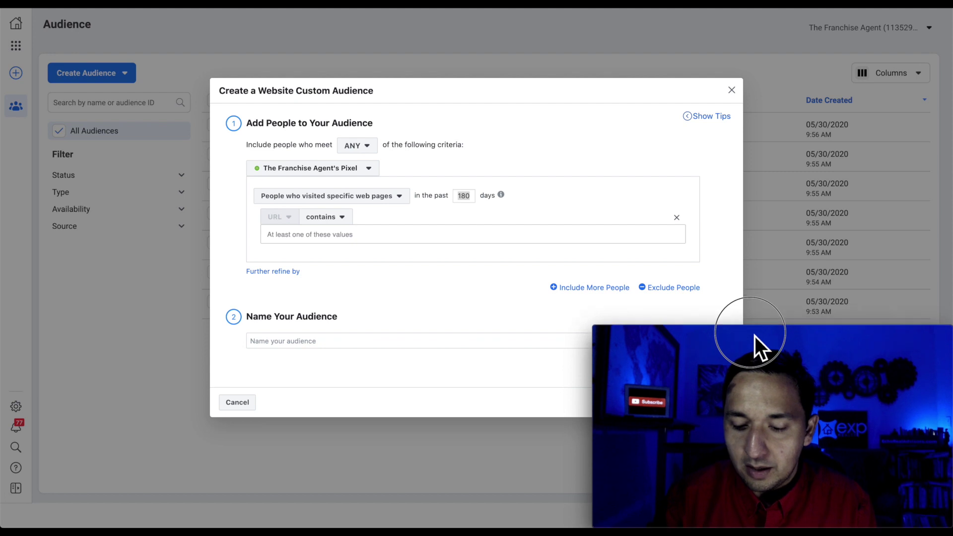
Discard the website audience and start a Customer list custom audience instead.
left_click(731, 91)
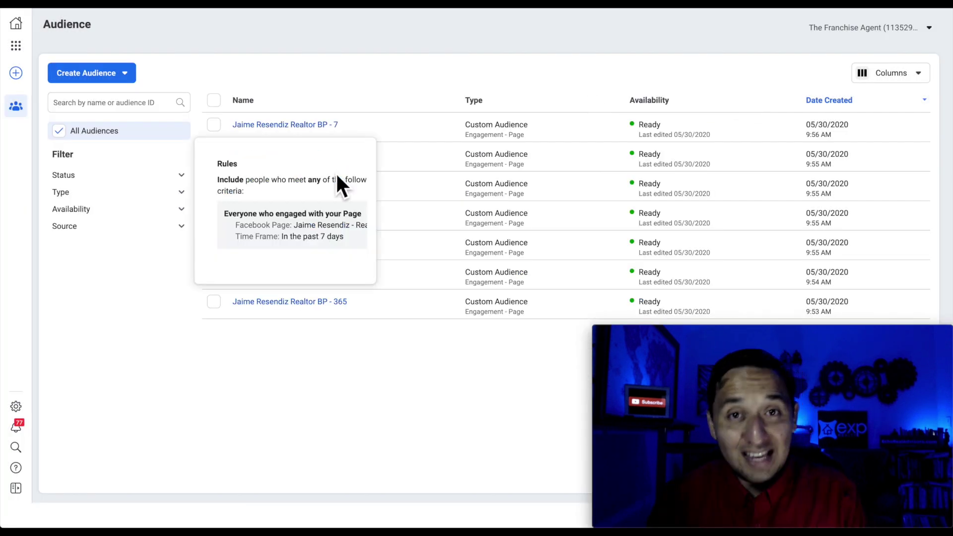
left_click(102, 75)
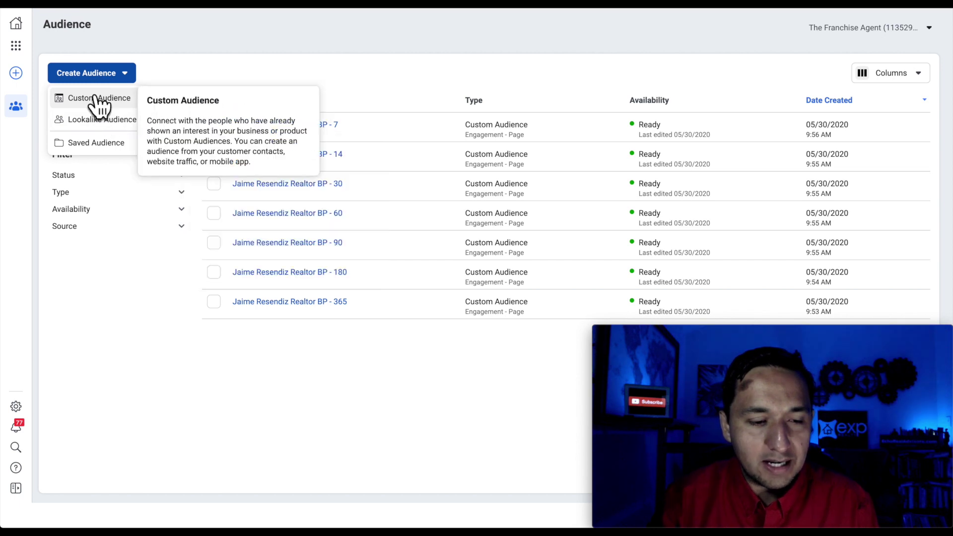
left_click(100, 97)
left_click(400, 128)
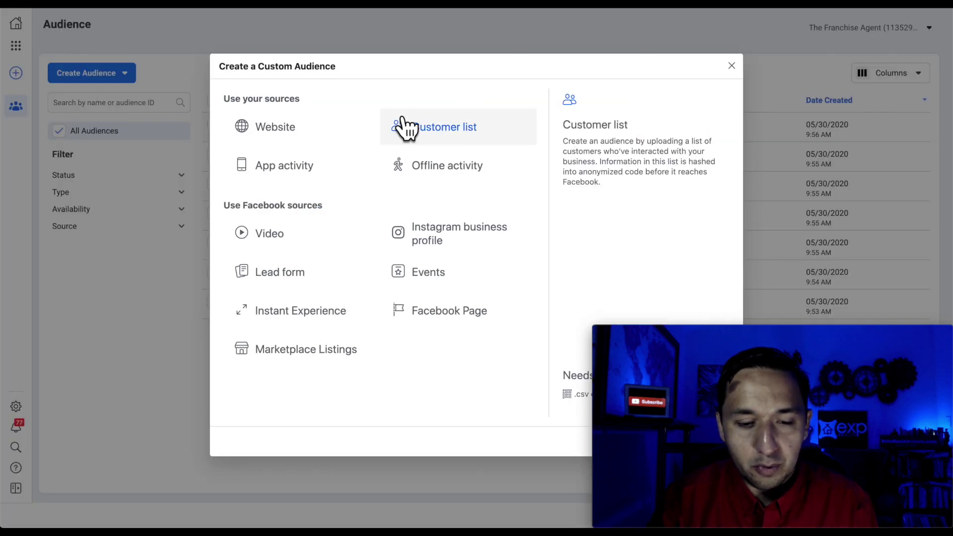
left_click(452, 137)
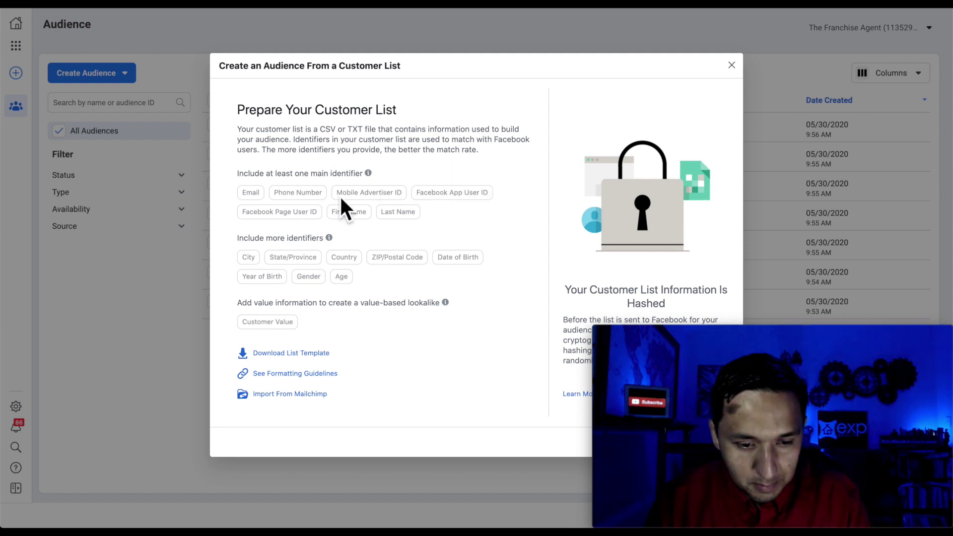
Download and open example_value_based_audience_file.csv with its email, phone and madid columns.
mouse_move(471, 202)
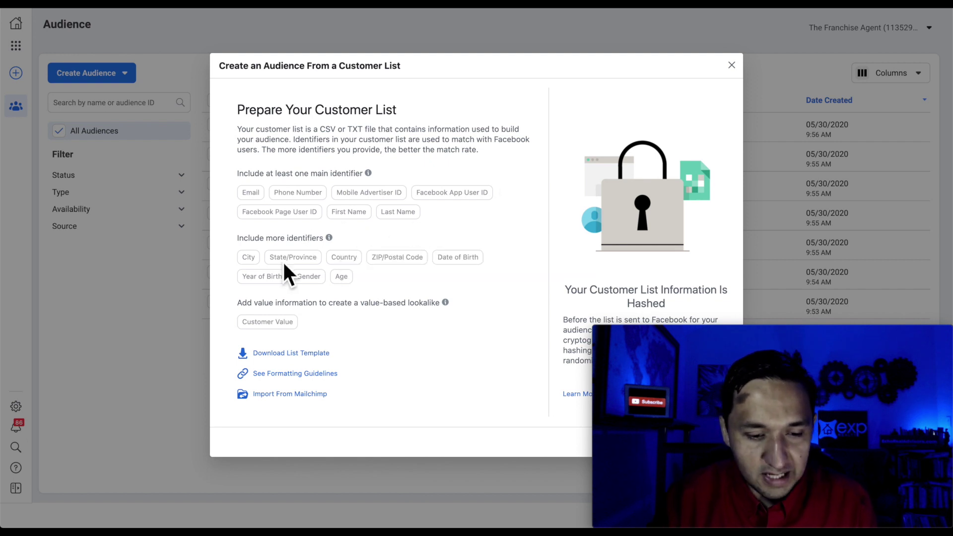
mouse_move(274, 268)
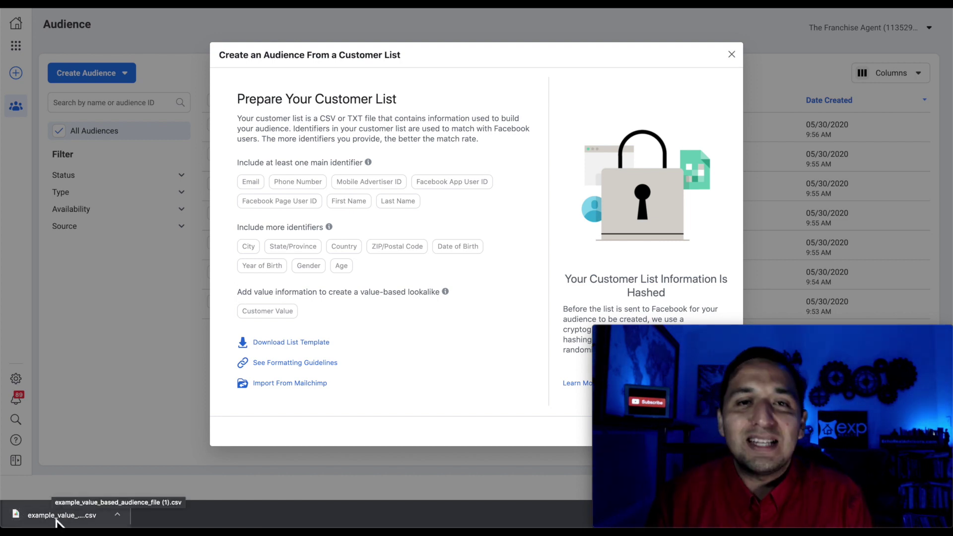
left_click(56, 520)
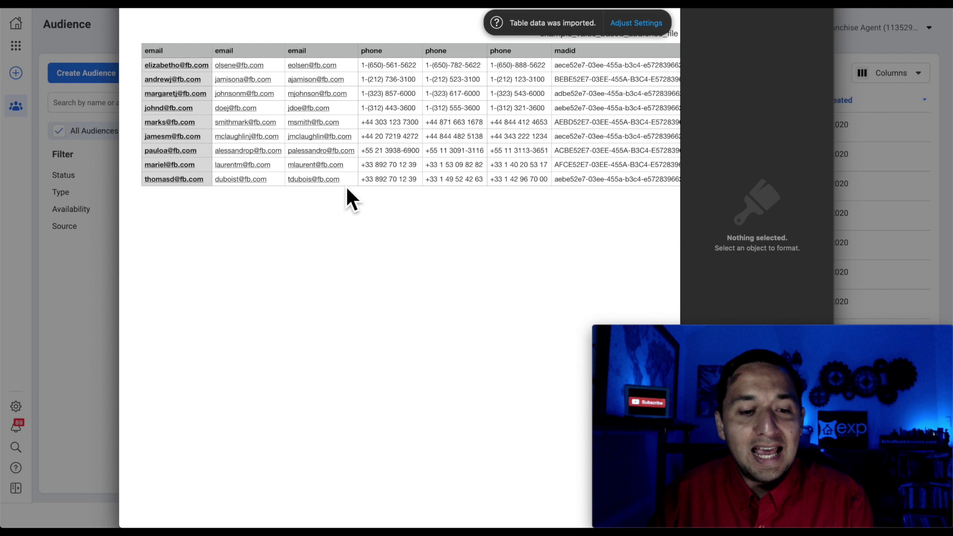
Browse the template's email and phone cells, then select and copy the whole customer table.
left_click(178, 56)
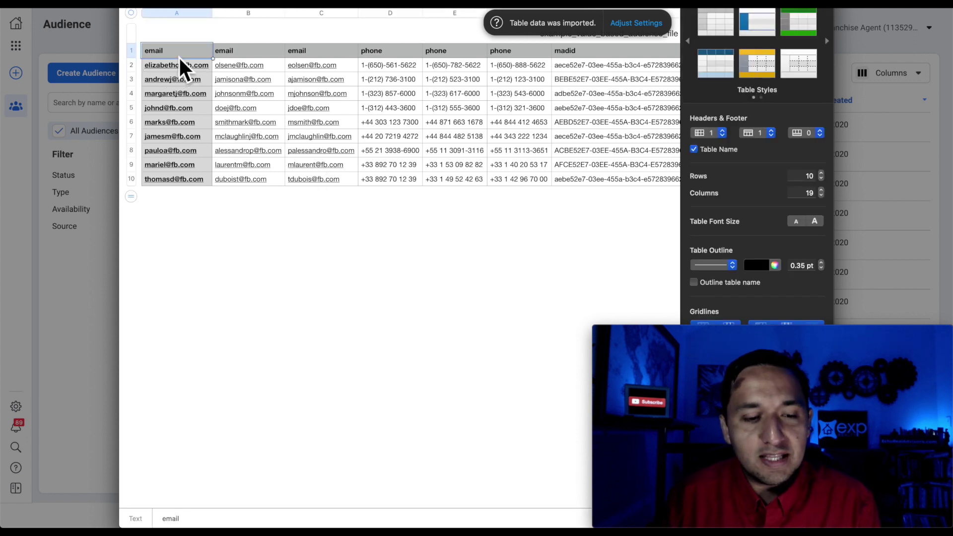
key("Right")
key("Right")
key("Right")
key("Right")
key("Right")
key("Right")
scroll(180, 63, "right", 5)
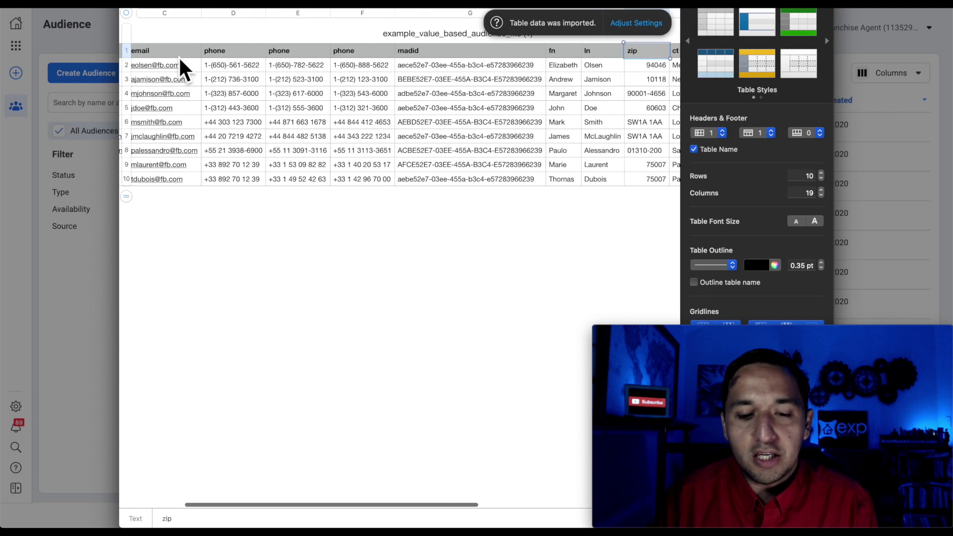
left_click(281, 72)
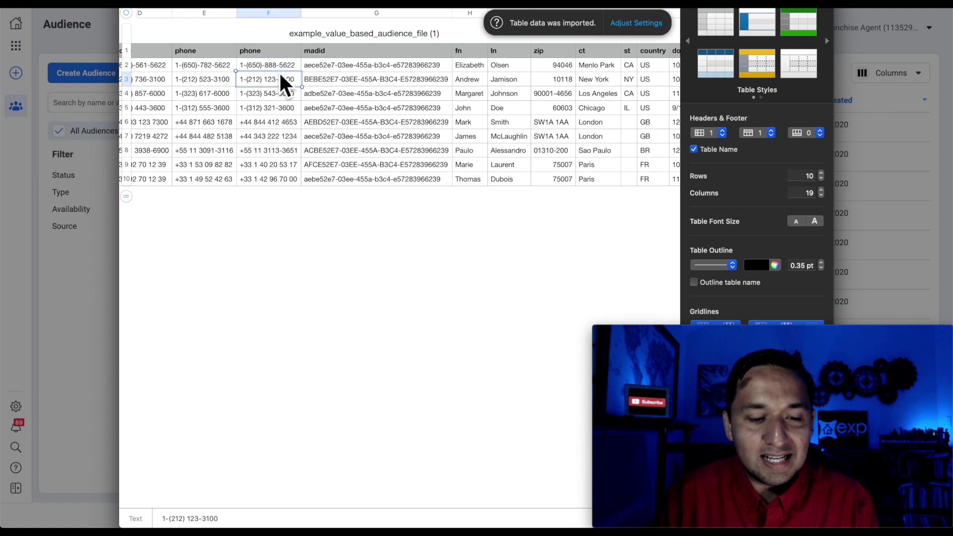
key("Down")
key("Down")
key("Up")
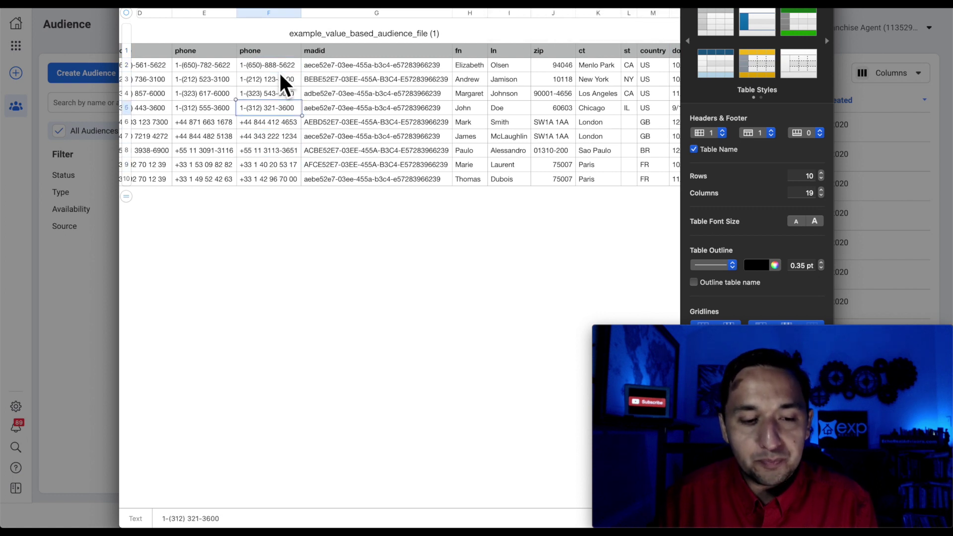
key("Left")
key("Left")
key("Left")
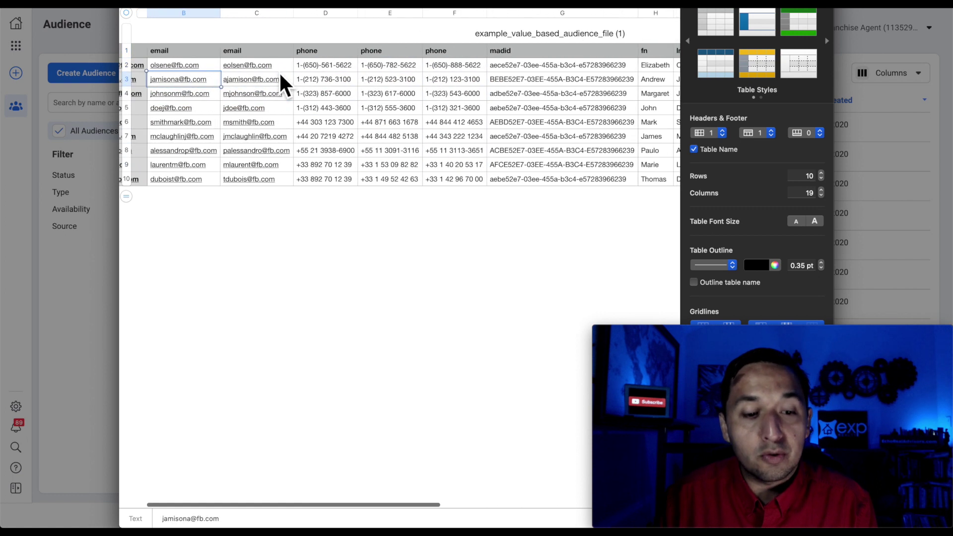
key("Right")
key("Right")
key("Right")
key("Right")
key("Right")
key("Right")
key("Right")
key("Right")
key("Right")
key("Right")
key("Right")
key("Right")
key("Right")
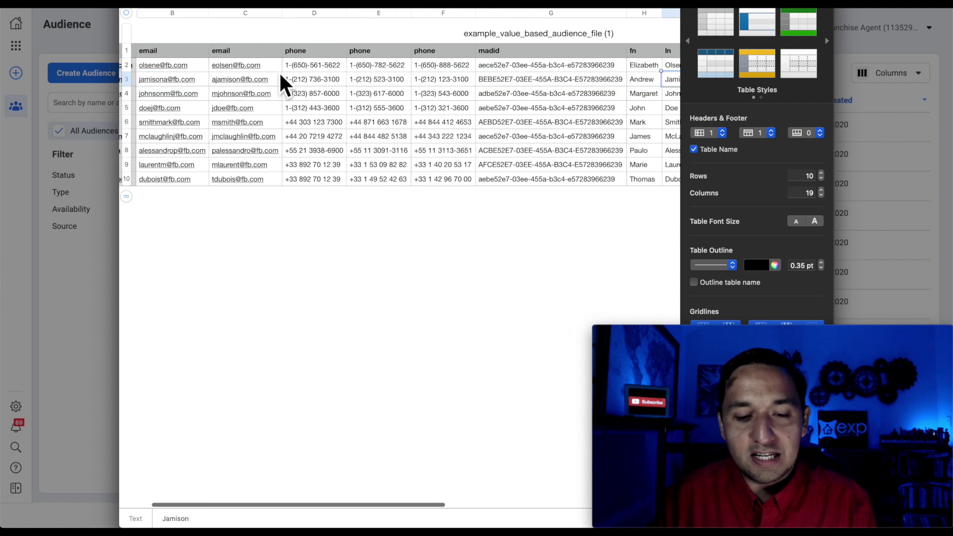
left_click(332, 154)
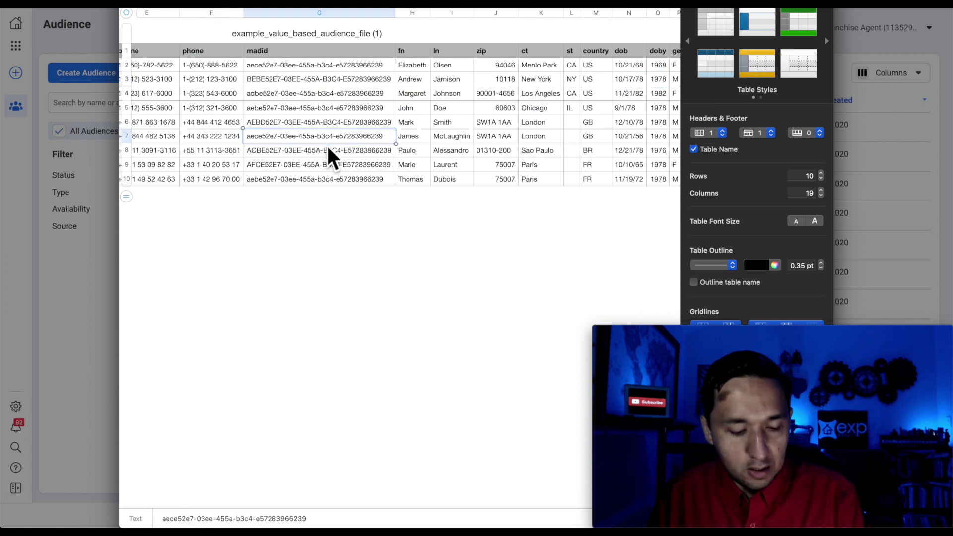
key("super+a")
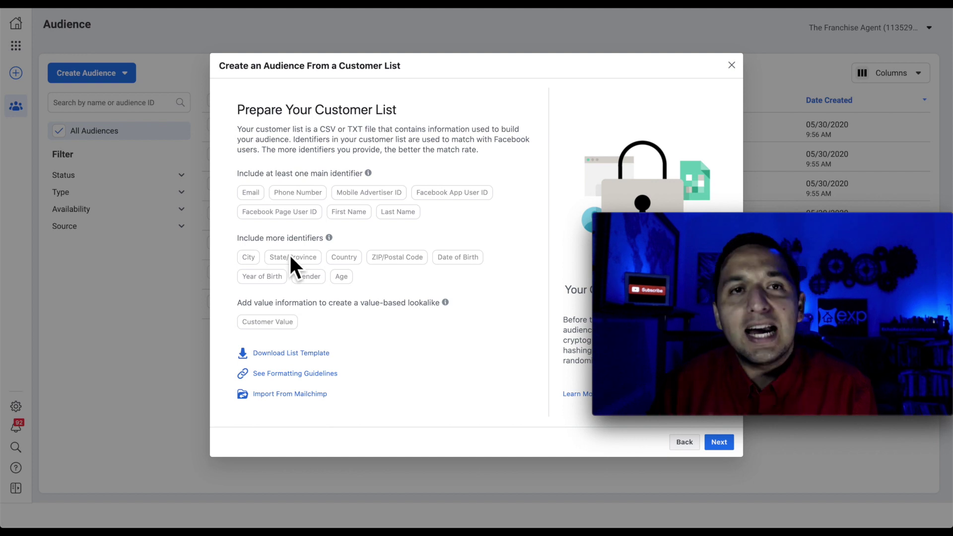
Pass the preparation overview and answer No to the customer value column question.
left_click(719, 443)
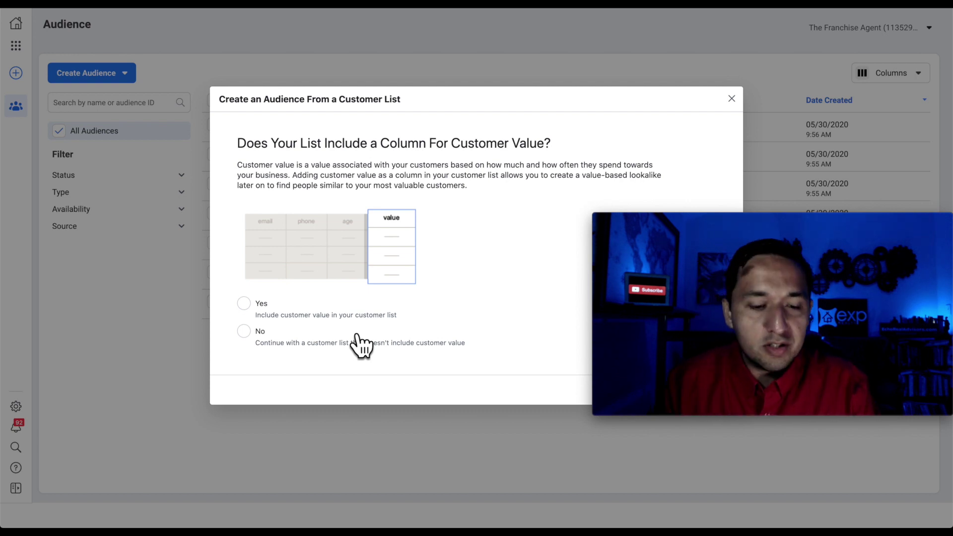
left_click(244, 336)
left_click_drag(856, 219, 854, 161)
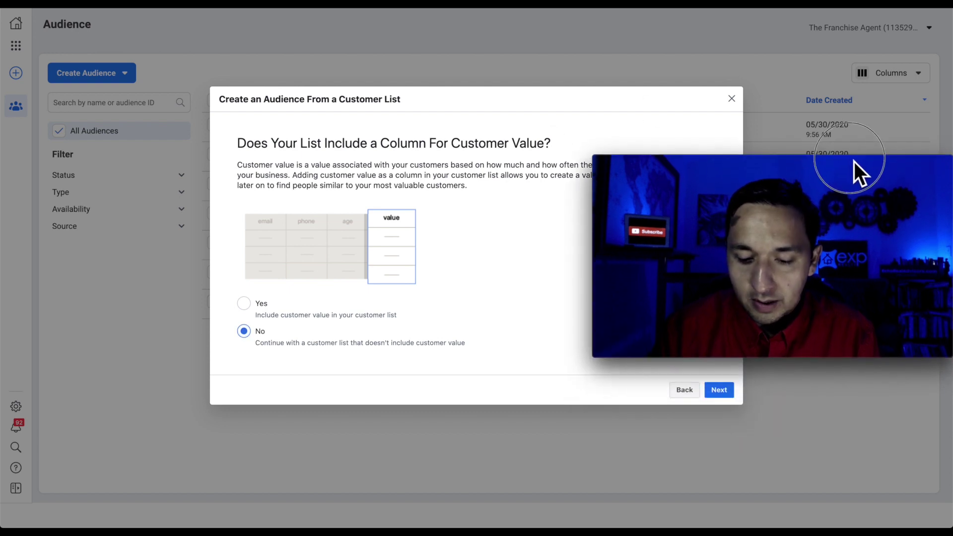
left_click(720, 390)
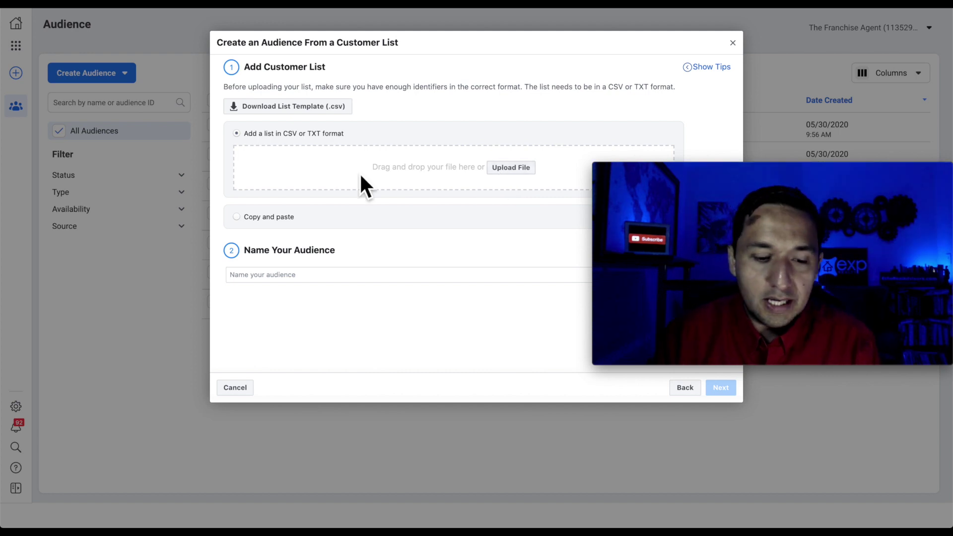
Paste the copied customer table via Copy and paste and advance to identifier mapping.
left_click(246, 217)
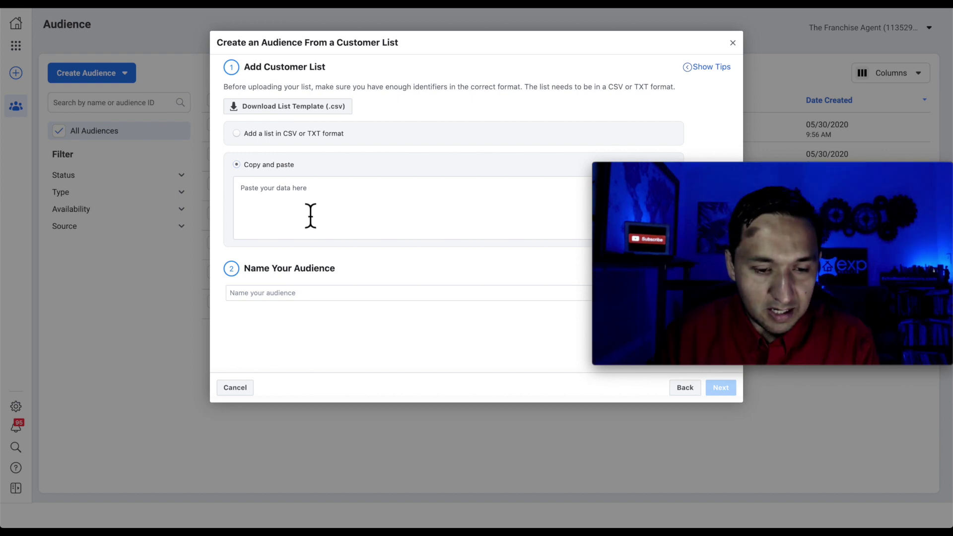
key("super+v")
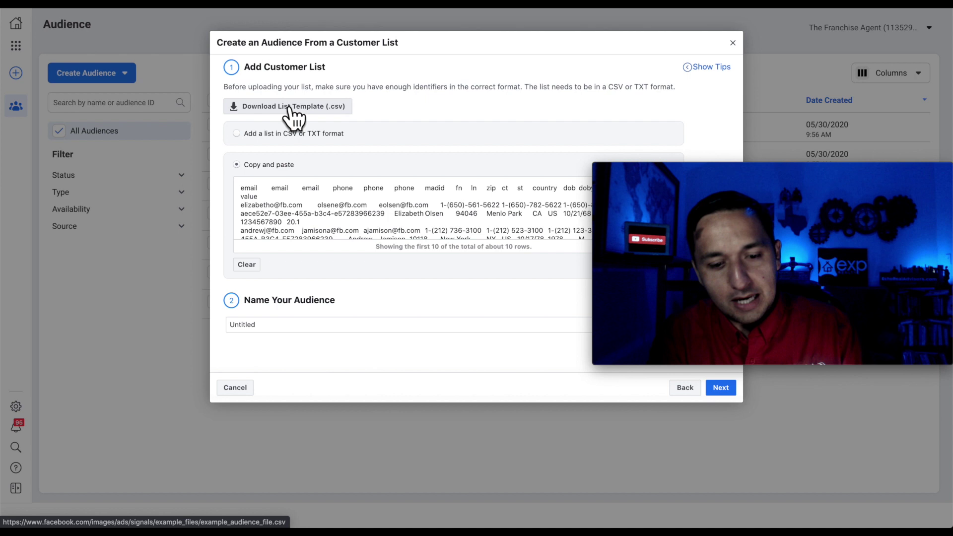
left_click(344, 334)
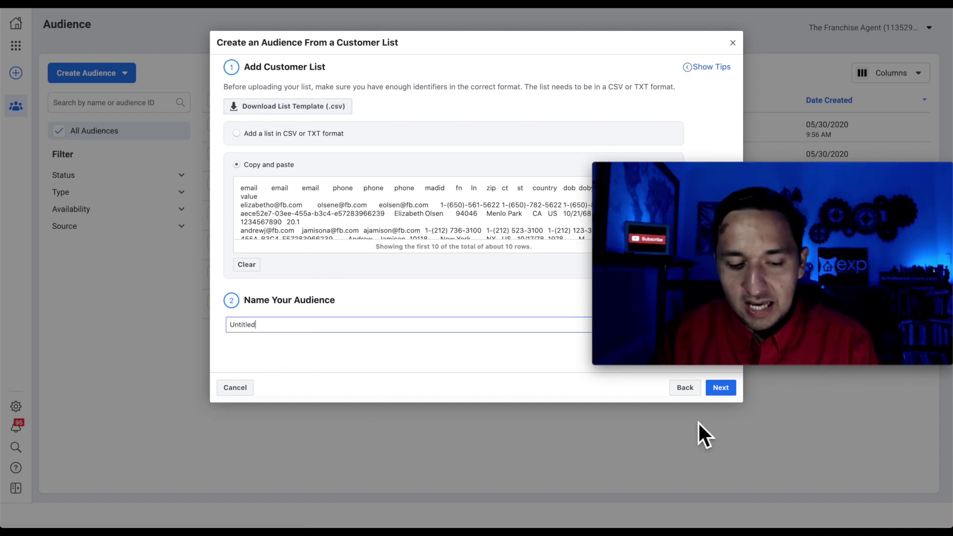
left_click(721, 388)
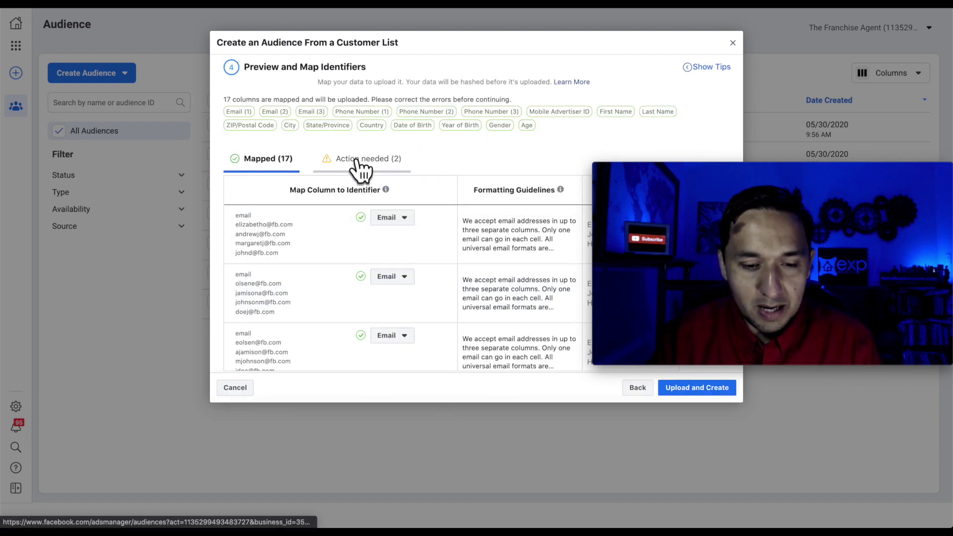
Scroll through the 17 mapped identifier columns.
left_click_drag(788, 168, 785, 145)
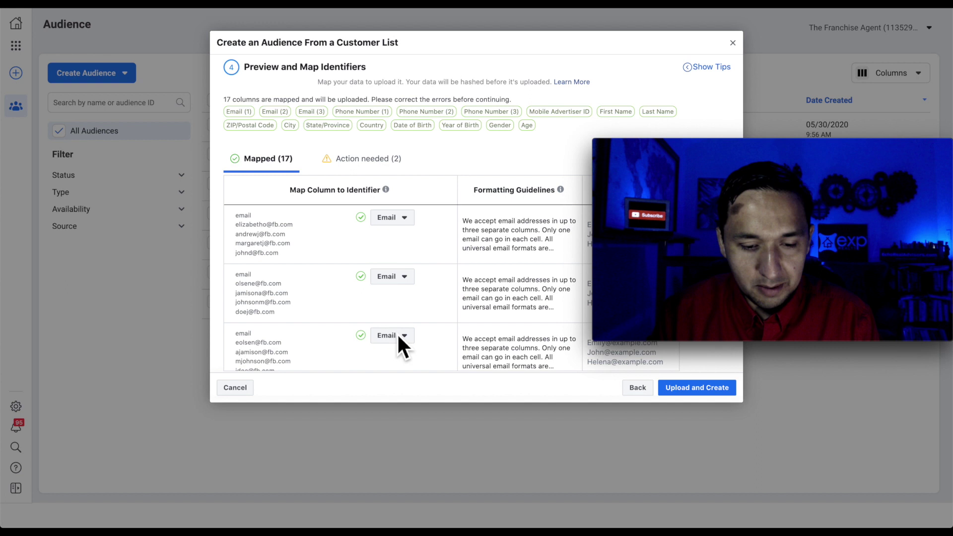
scroll(397, 333, "down", 4)
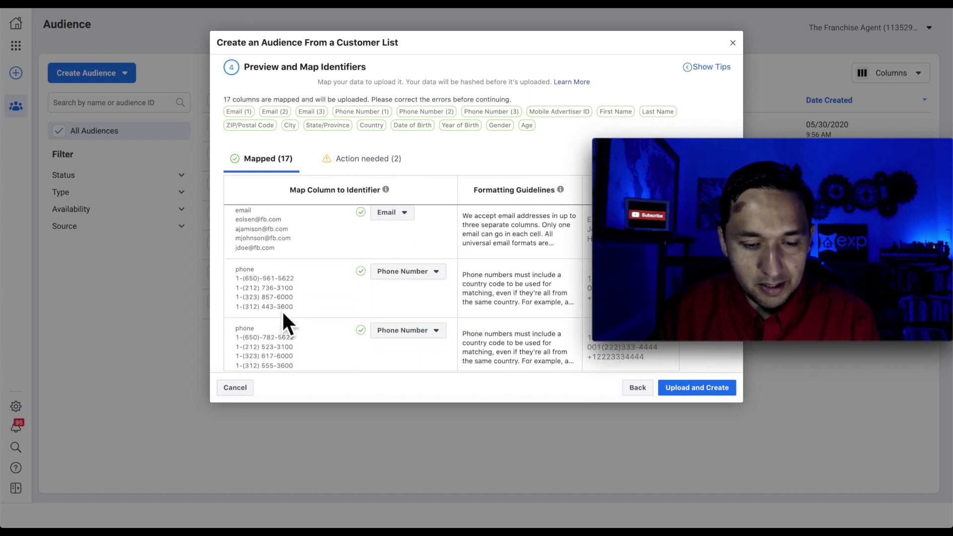
scroll(408, 337, "down", 4)
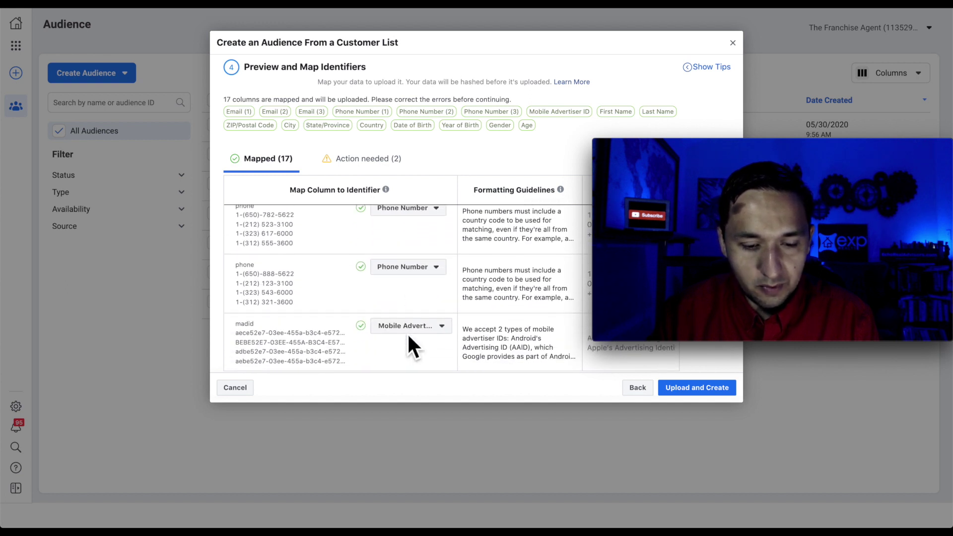
scroll(314, 334, "down", 4)
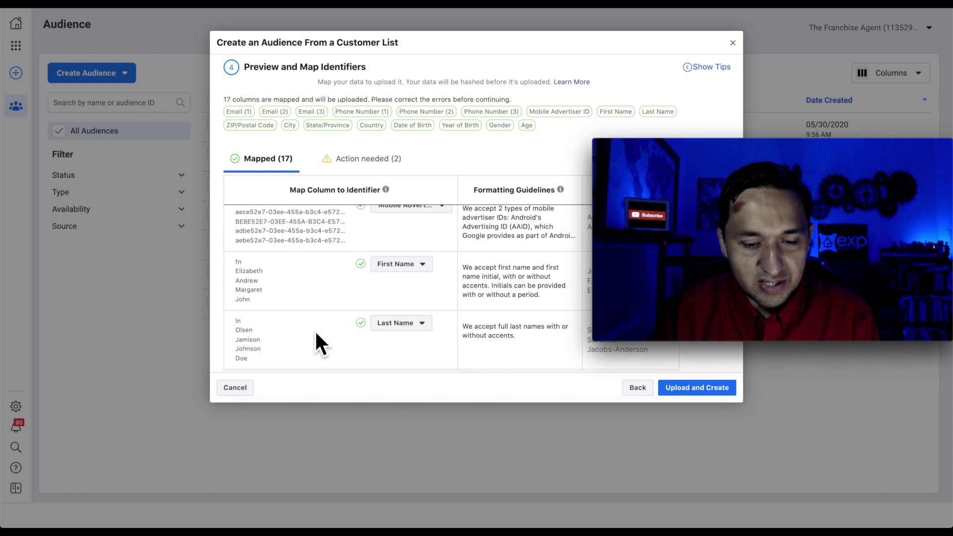
scroll(408, 330, "down", 8)
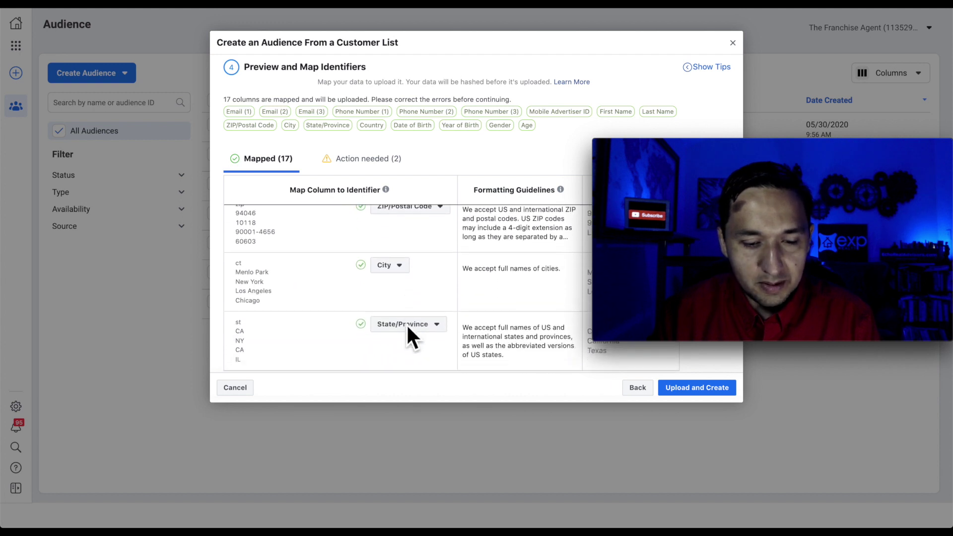
scroll(408, 330, "down", 10)
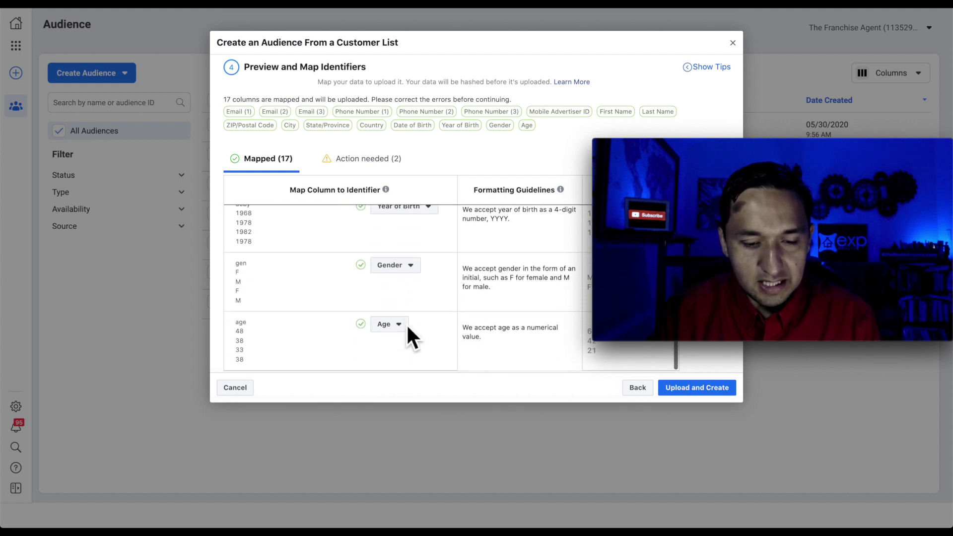
scroll(406, 323, "up", 15)
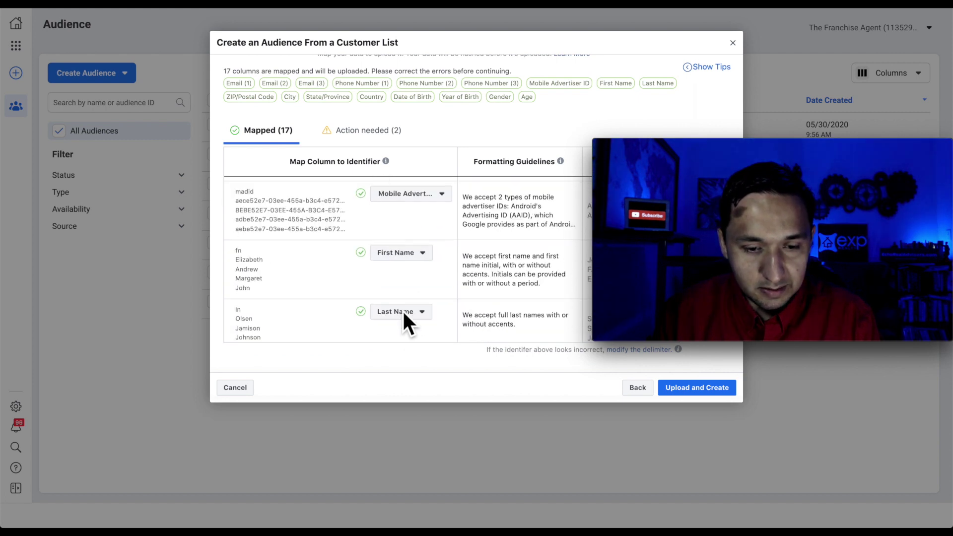
Check the two Action needed columns, then go back to the Add Customer List step.
left_click(371, 132)
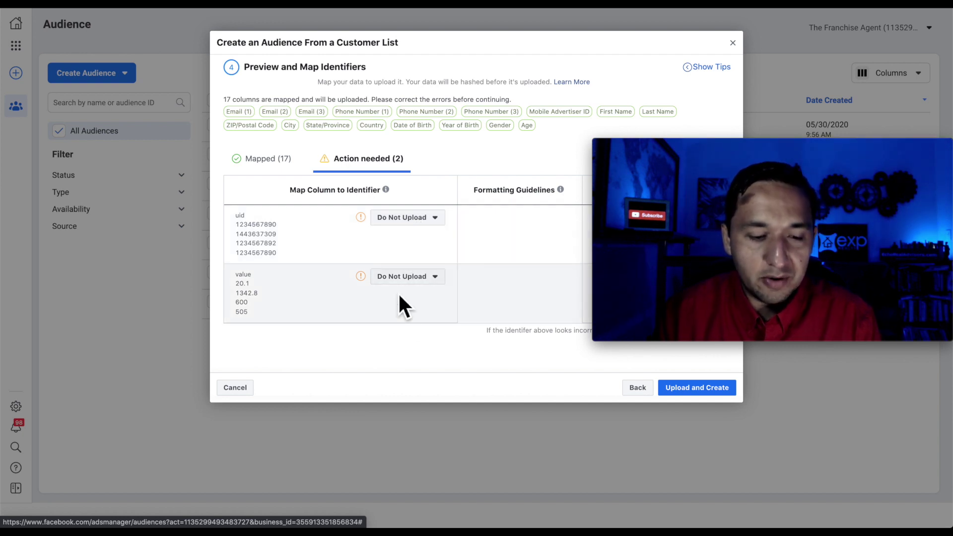
left_click(260, 159)
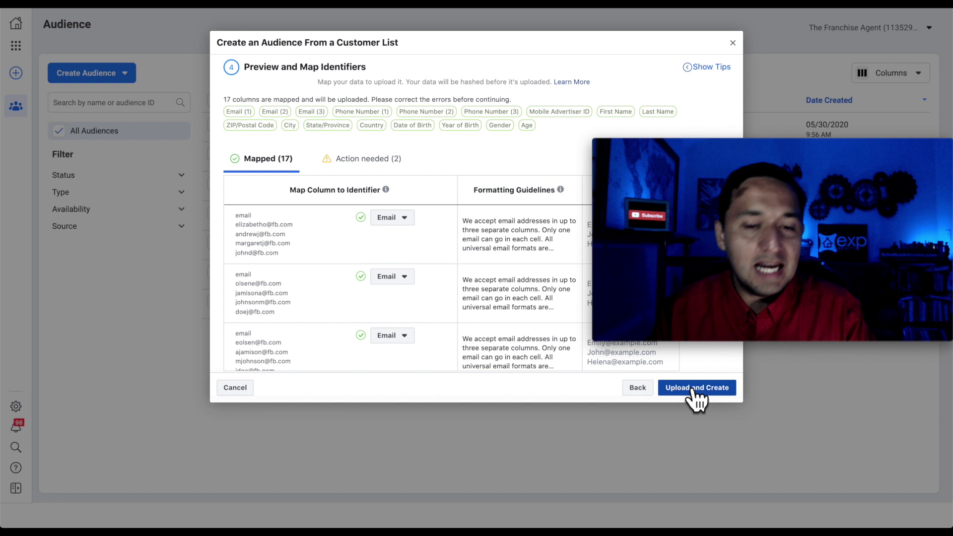
left_click(637, 388)
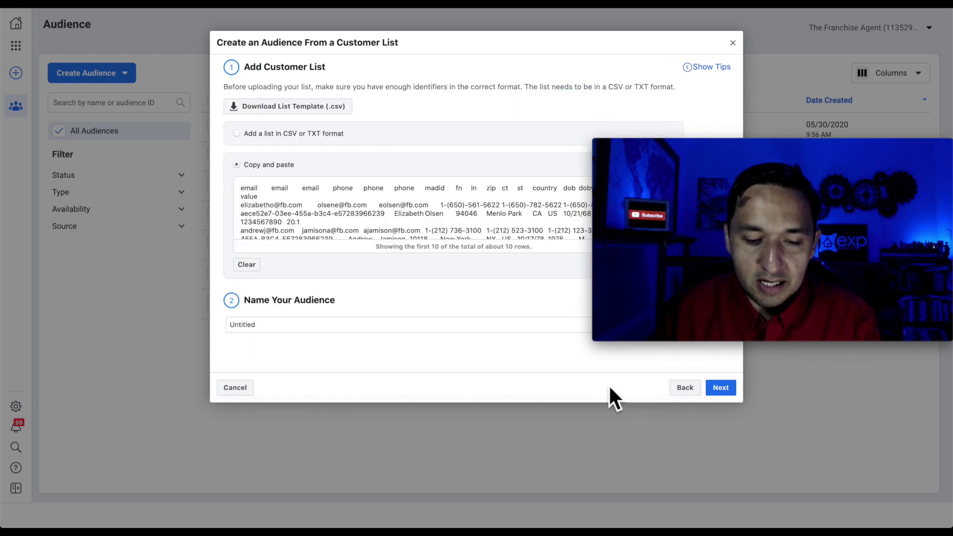
Close the Customer List setup and start a new Custom Audience from Create Audience.
left_click(733, 43)
left_click(99, 75)
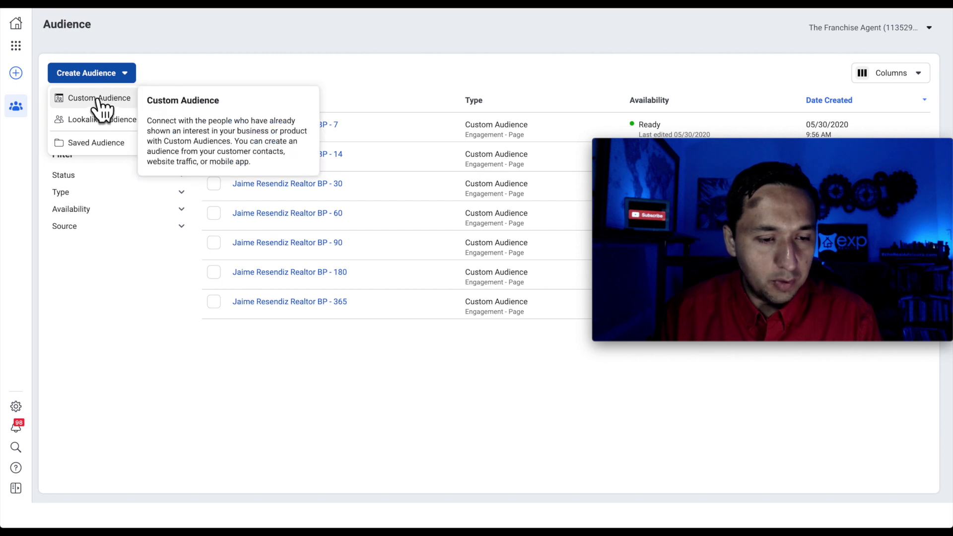
left_click(99, 100)
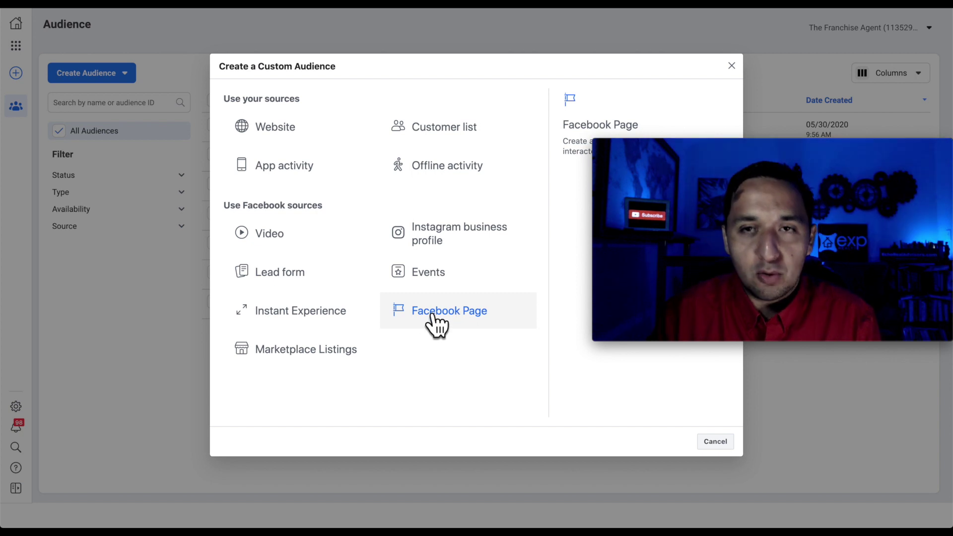
Use video as the source, targeting people who watched 50% of a video.
left_click(290, 247)
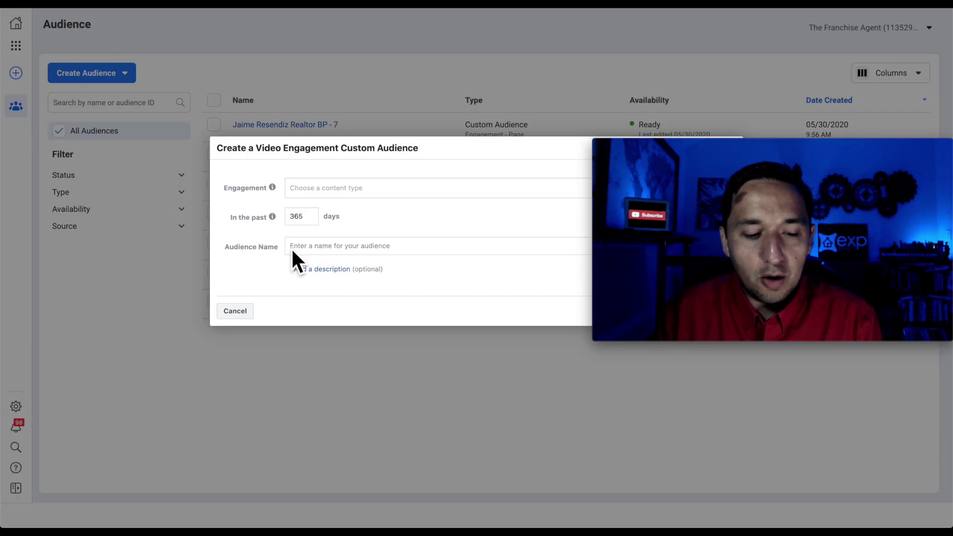
left_click(340, 195)
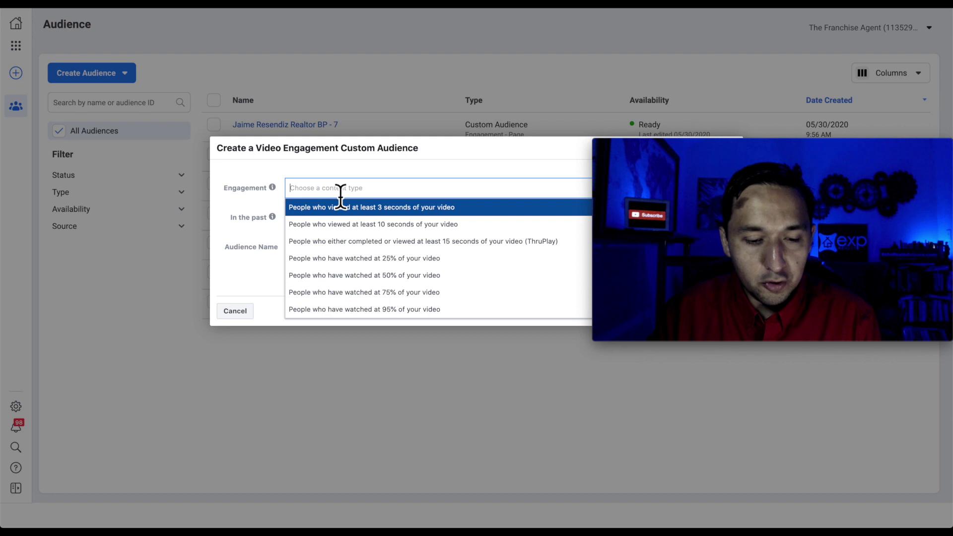
left_click(349, 275)
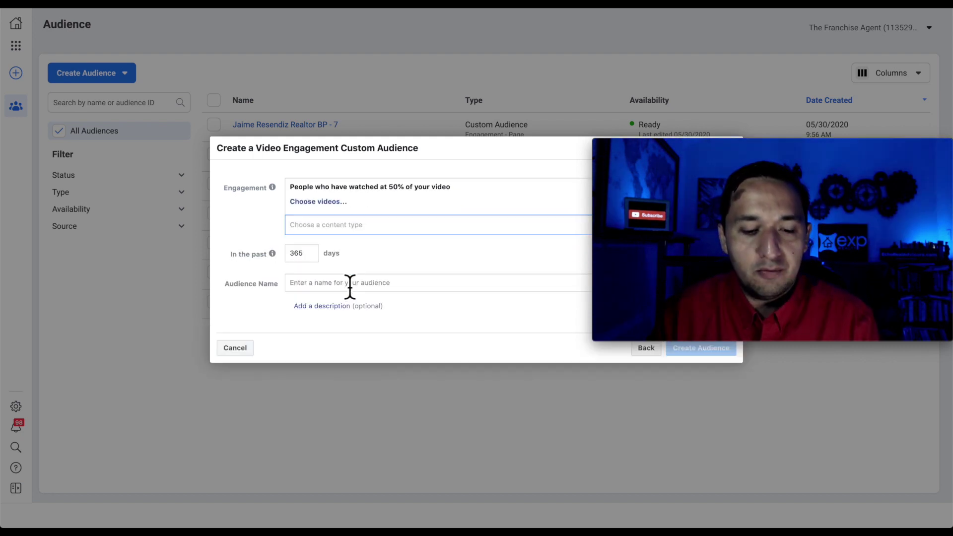
Base it on New Homes Crowley.mp4, keep the 365-day lookback, and leave it unnamed.
left_click(316, 204)
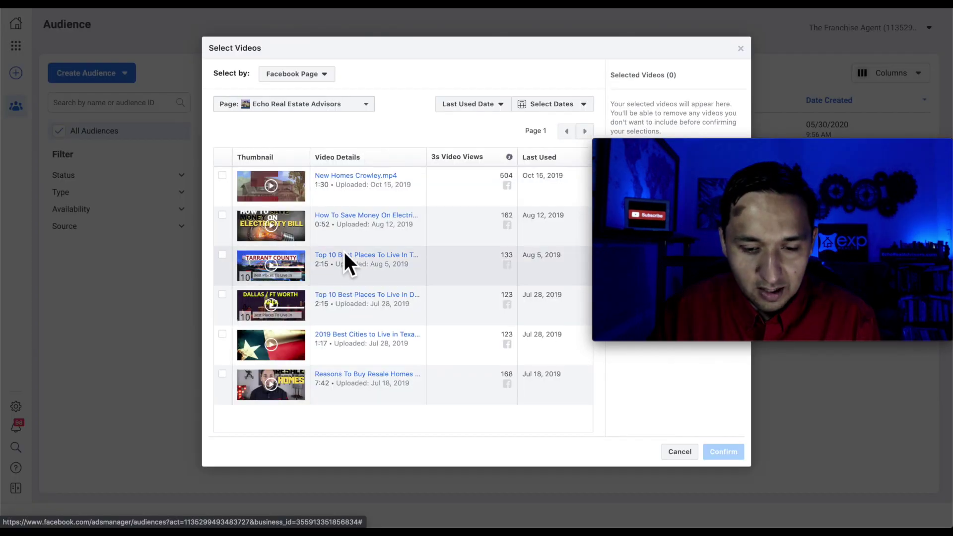
left_click(222, 177)
left_click(724, 452)
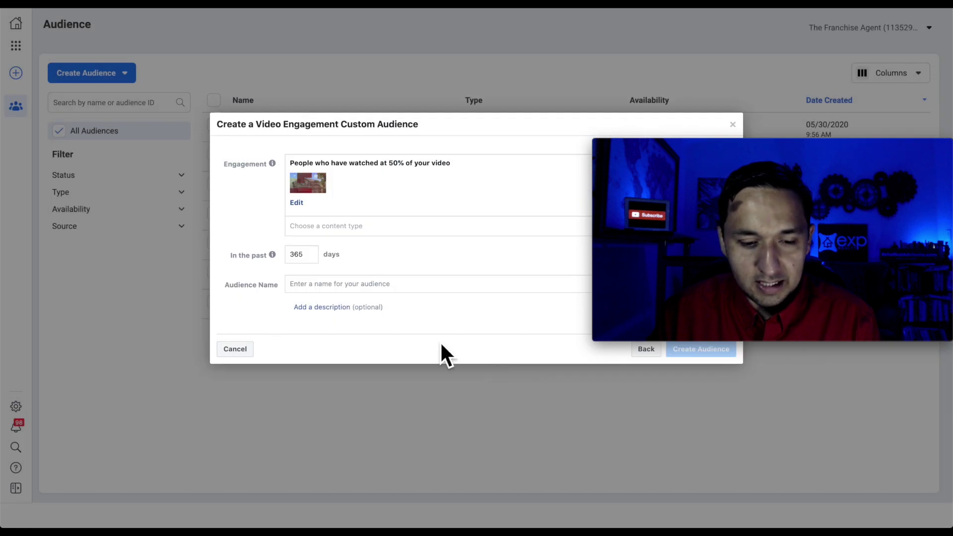
double_click(301, 259)
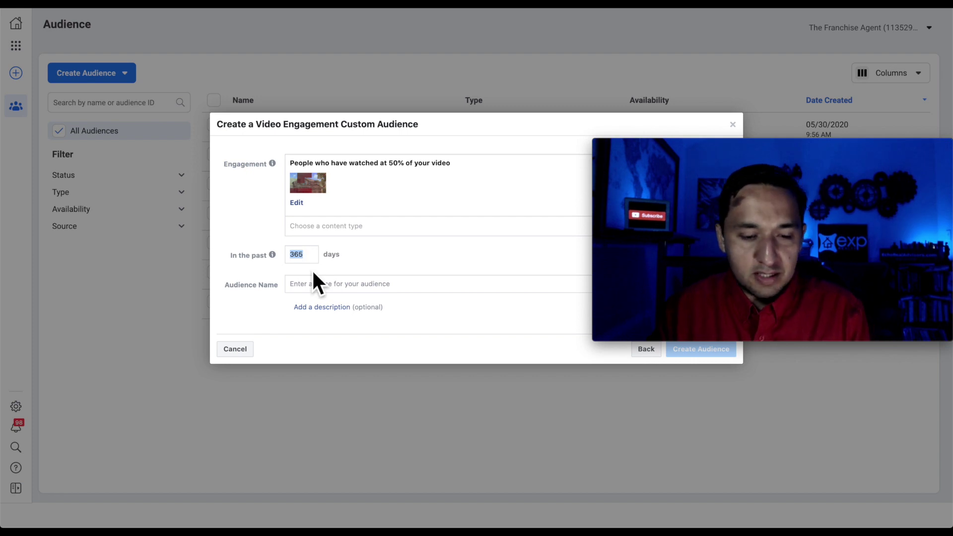
left_click(313, 288)
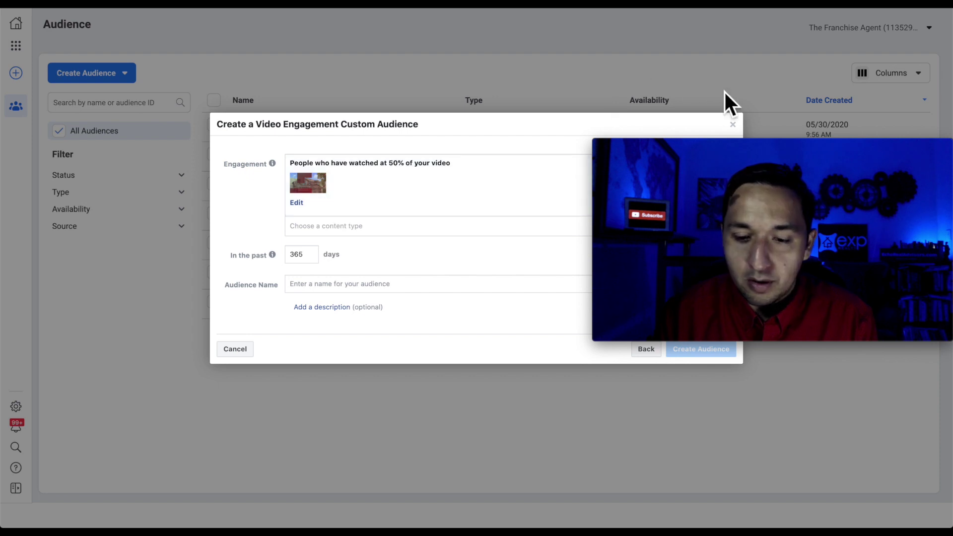
Discard the video audience and start a new Custom Audience sourced from Lead form.
left_click(731, 125)
left_click(117, 77)
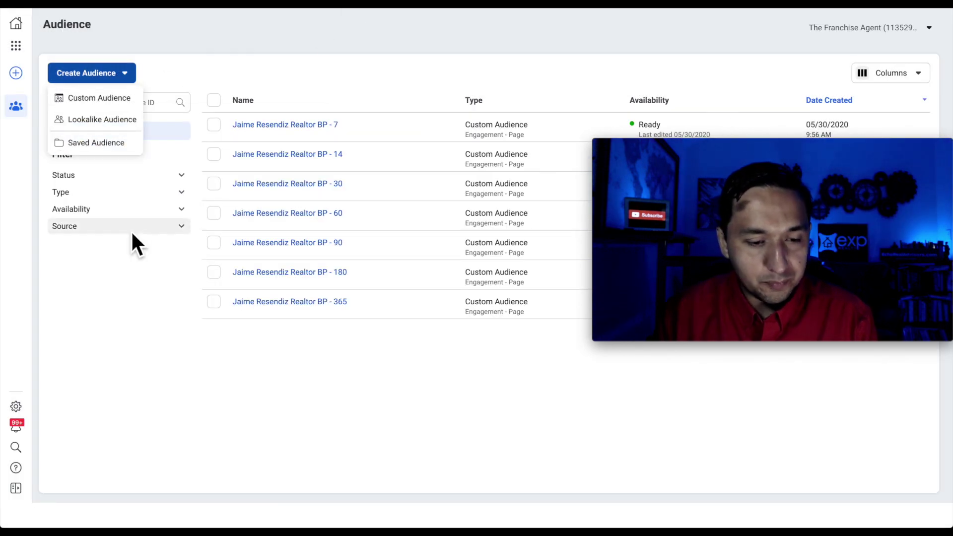
left_click(100, 98)
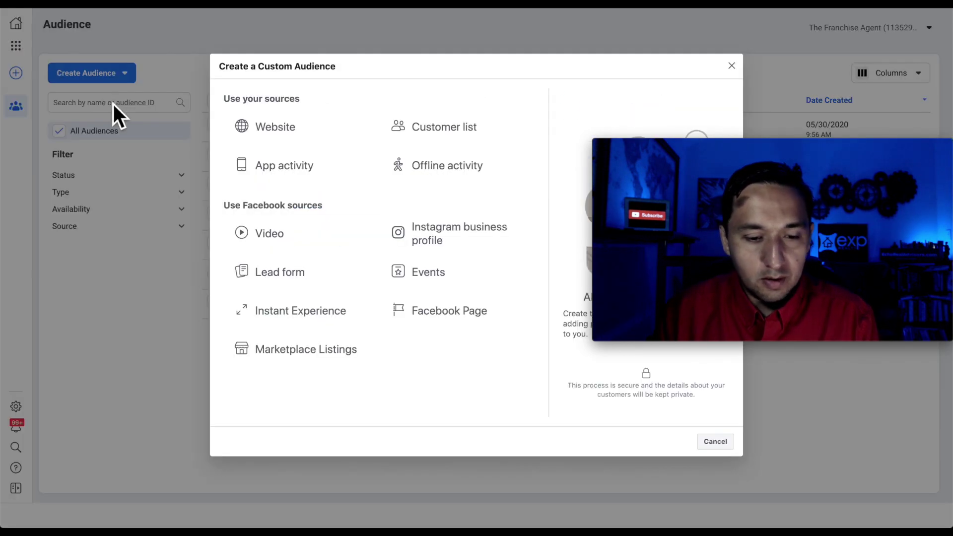
left_click(294, 275)
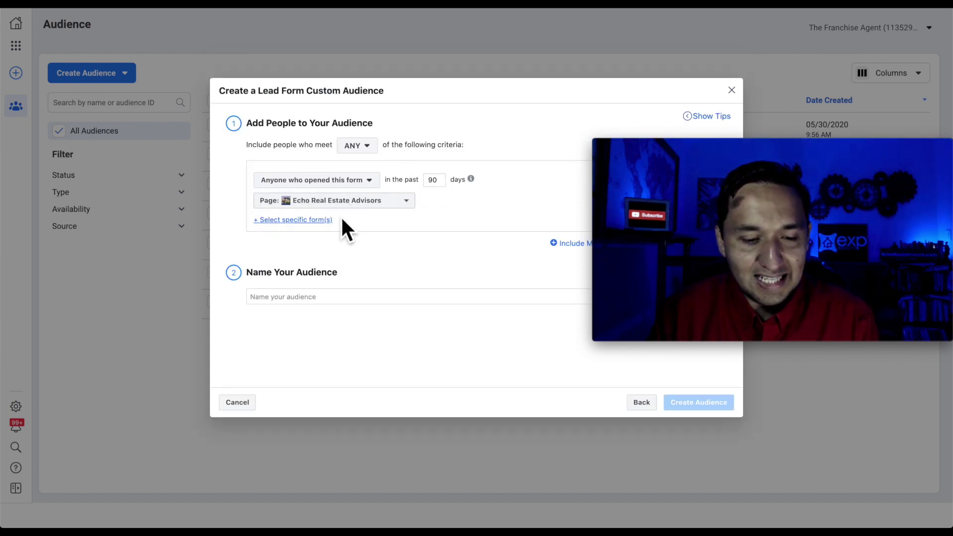
left_click(350, 180)
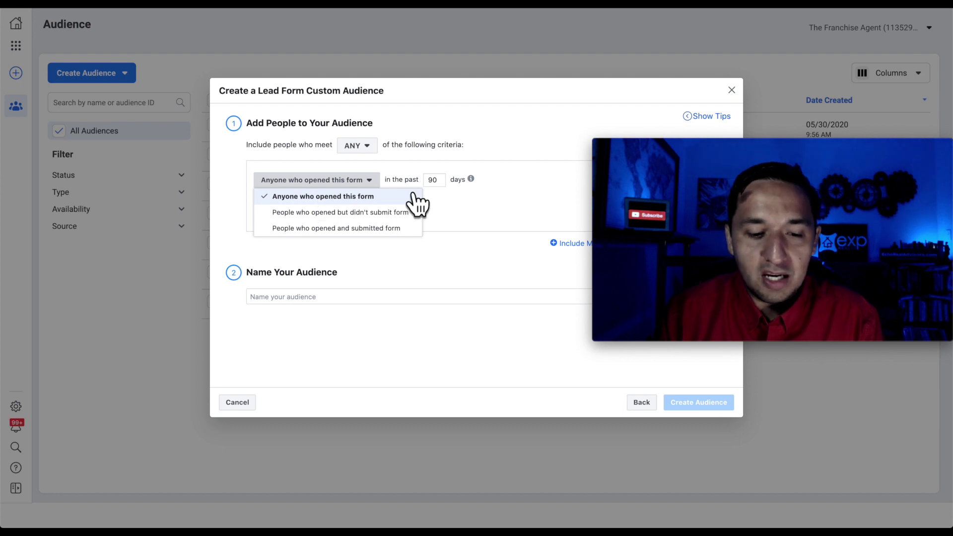
left_click(474, 217)
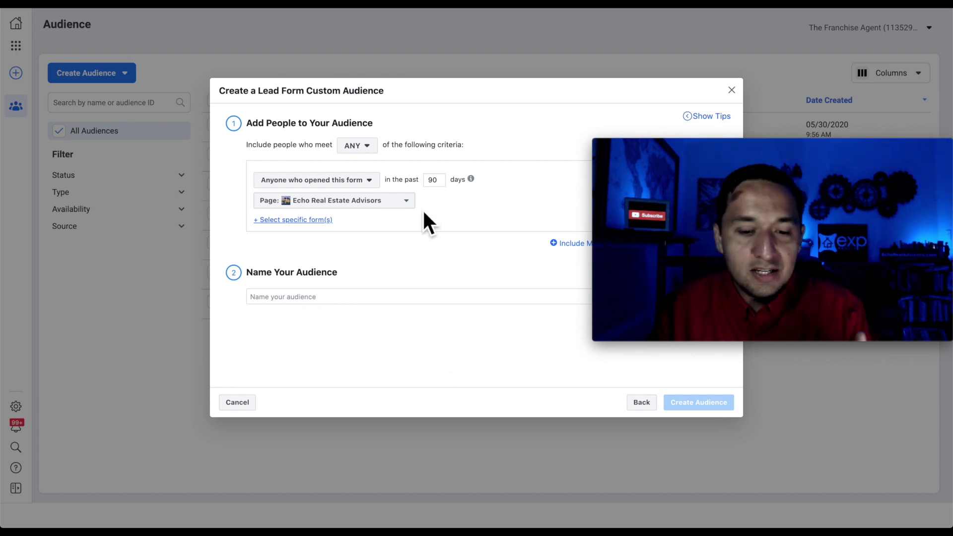
Change the lead form lookback from 90 to 180 days, which triggers the 'less than 90' warning.
double_click(439, 181)
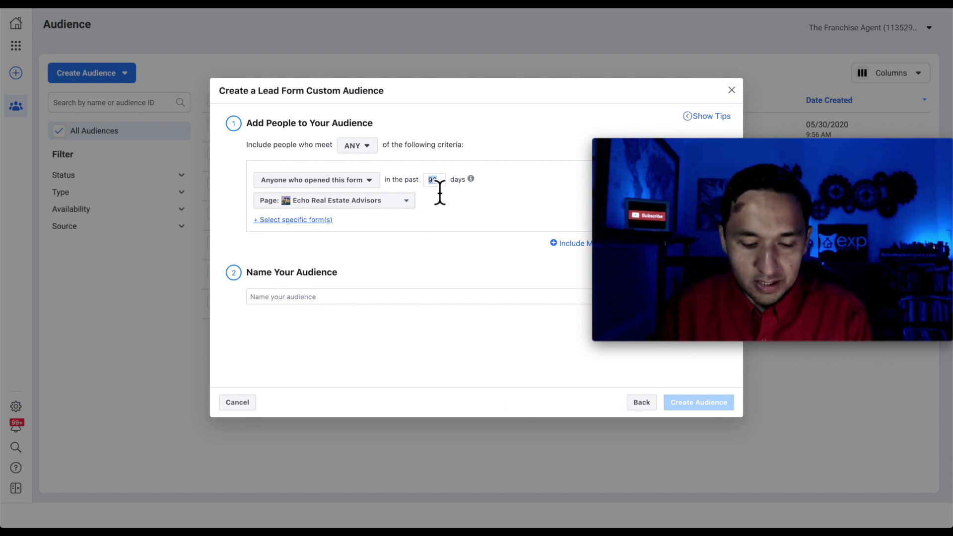
type("180")
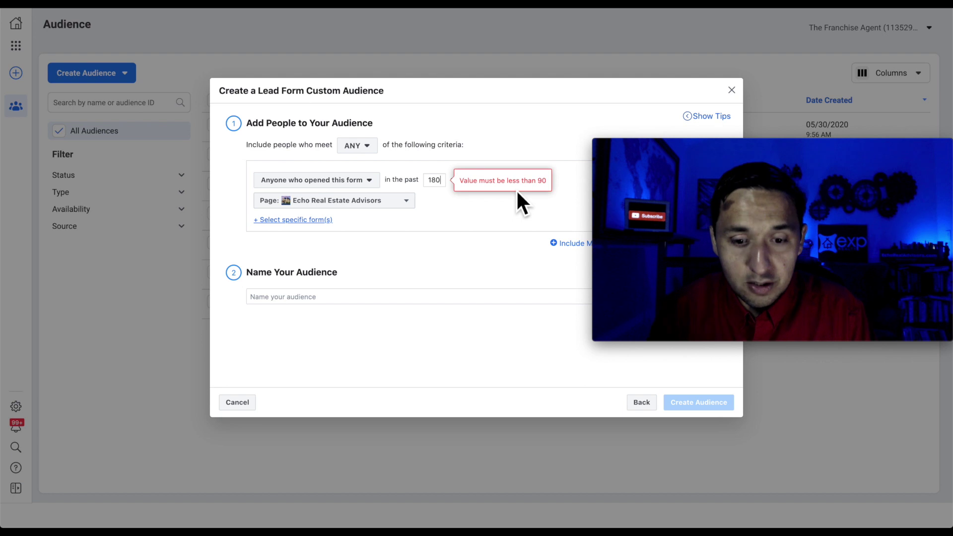
Discard the lead form audience and start a new Custom Audience sourced from Facebook Page.
left_click(731, 90)
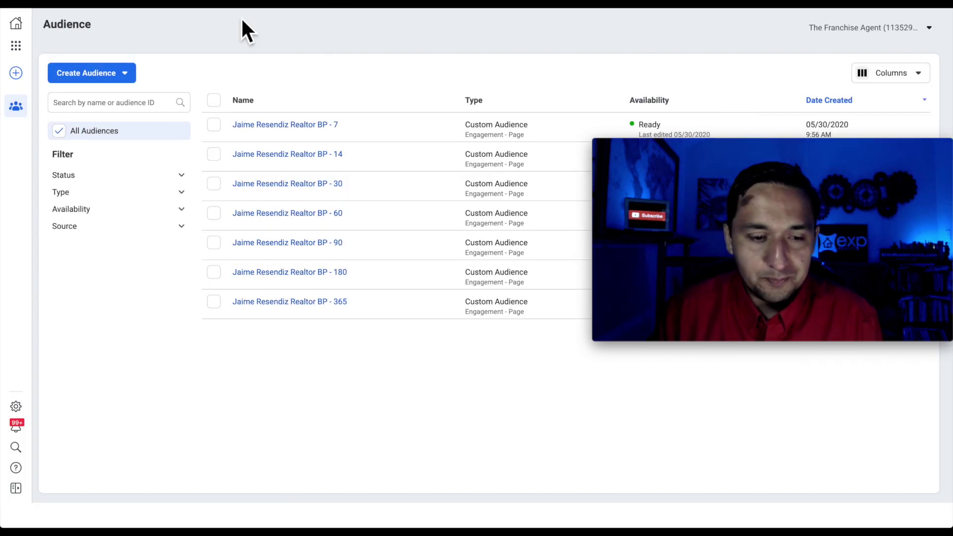
left_click(99, 74)
left_click(104, 98)
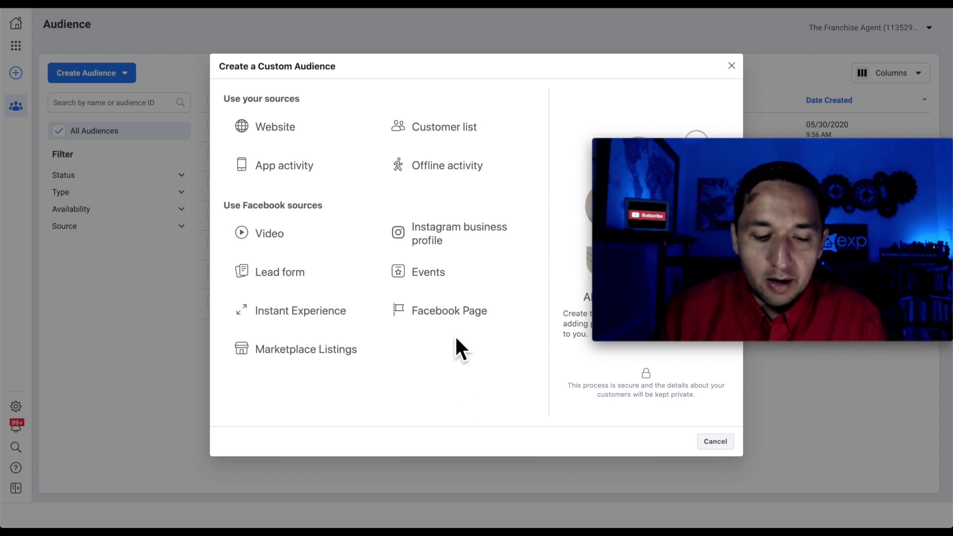
left_click(435, 314)
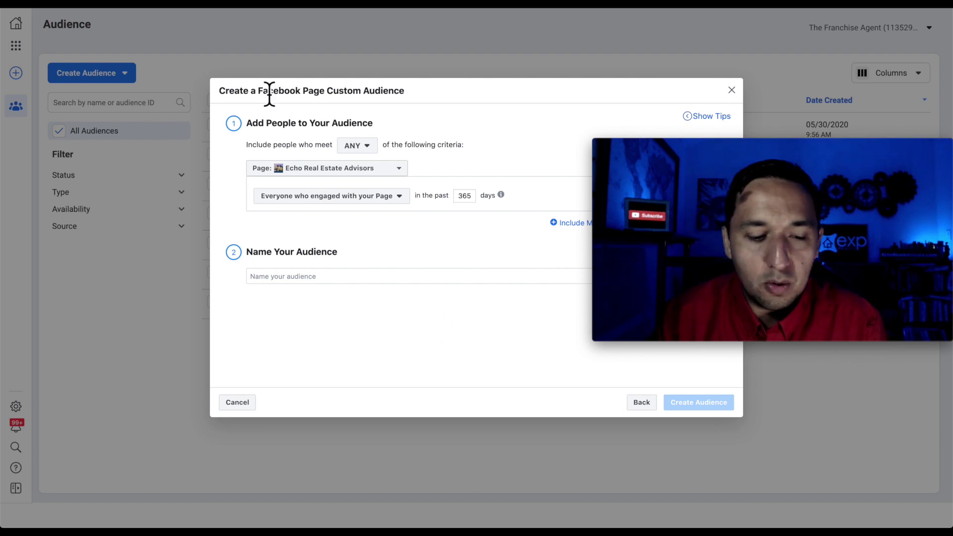
Review the match and engagement options, keeping ANY and Everyone who engaged with your Page.
left_click(360, 146)
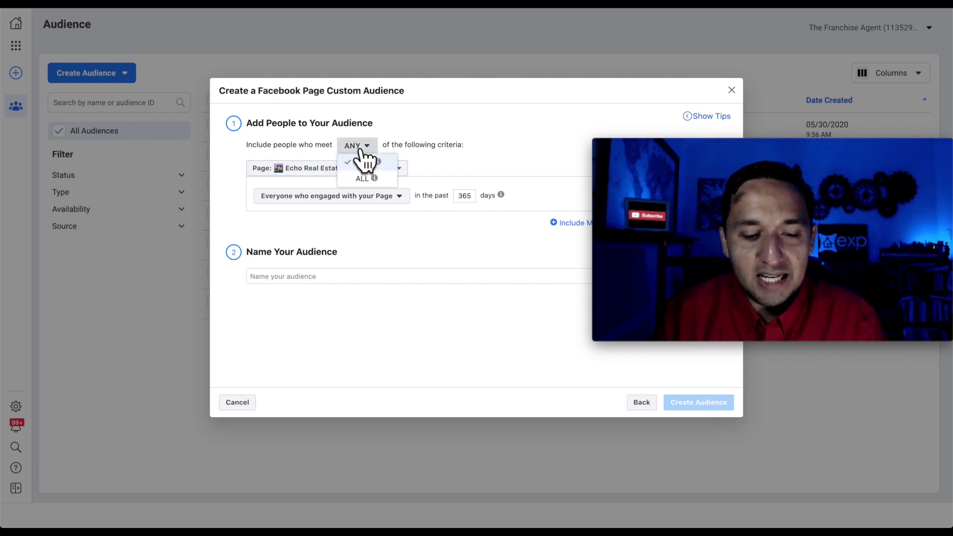
left_click(456, 160)
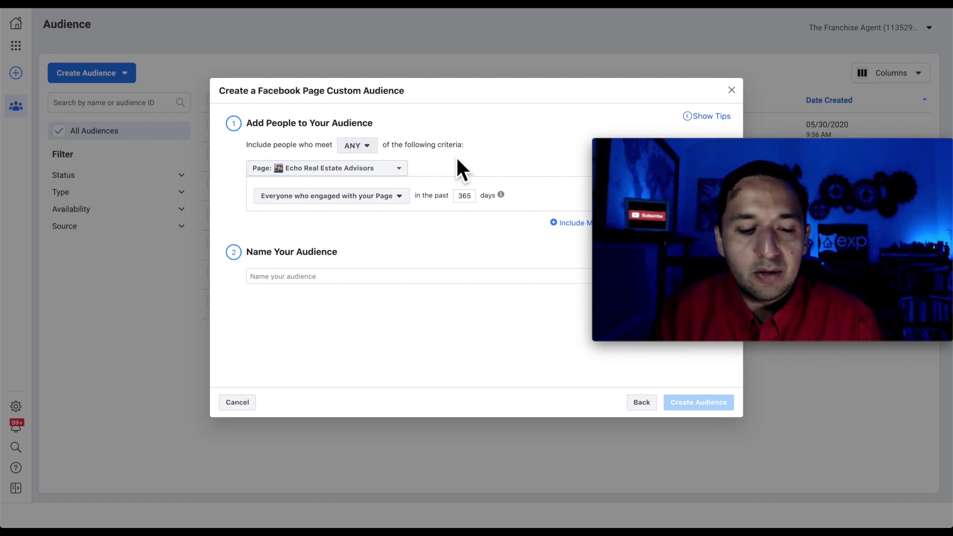
left_click(307, 198)
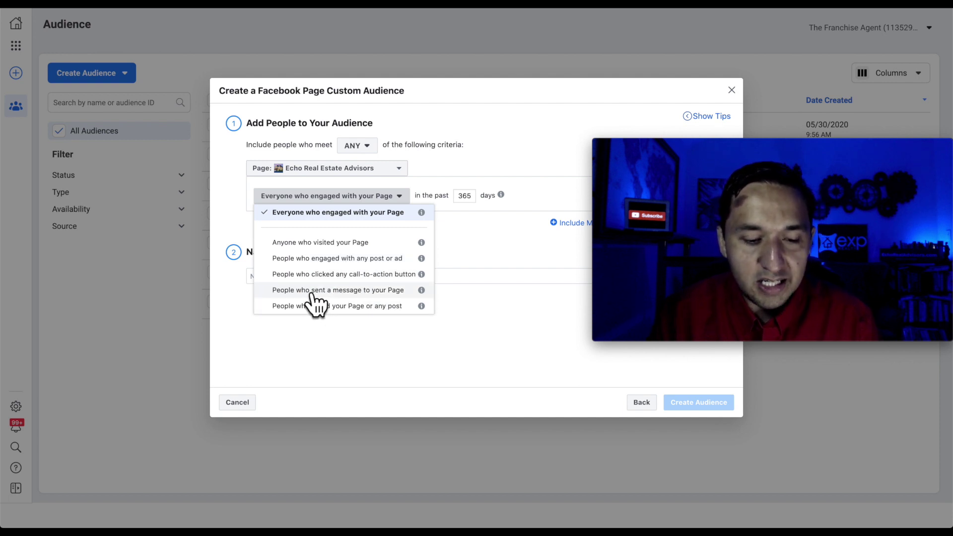
left_click(403, 347)
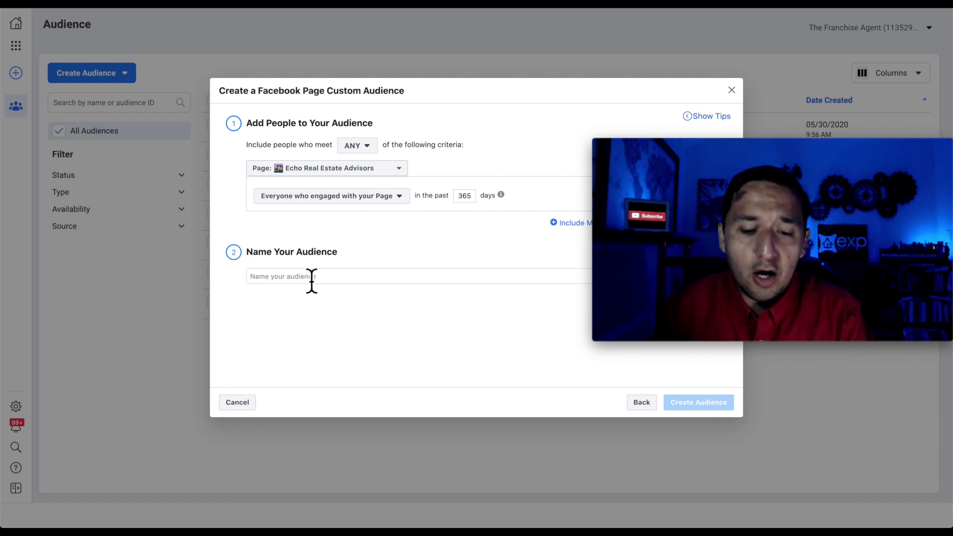
Exit the Page audience setup and the source chooser, returning to the seven page-engagement audiences.
left_click(640, 403)
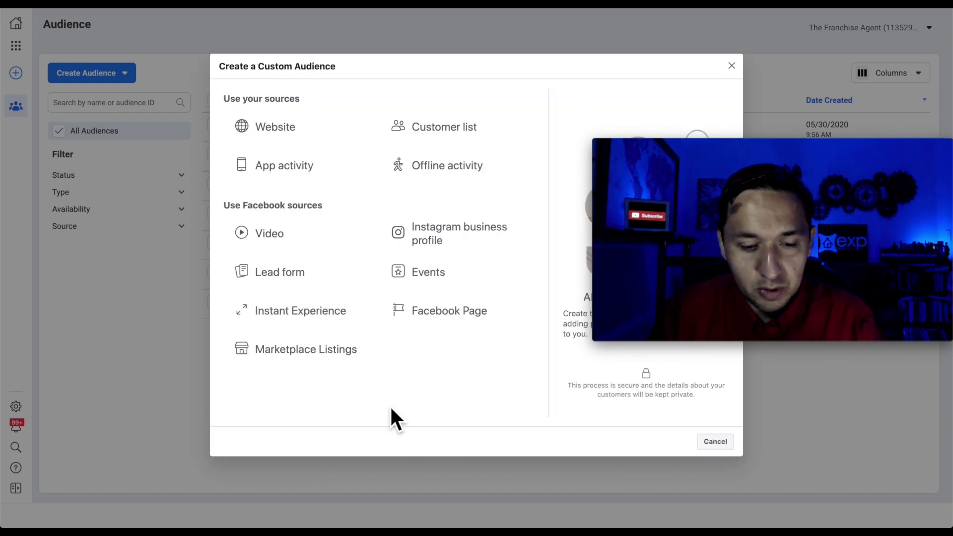
left_click(731, 66)
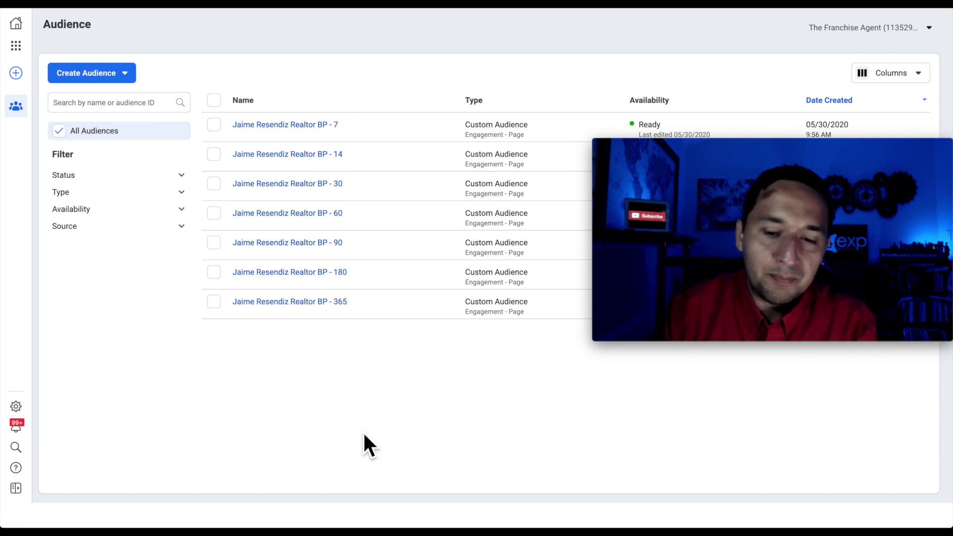
mouse_move(338, 160)
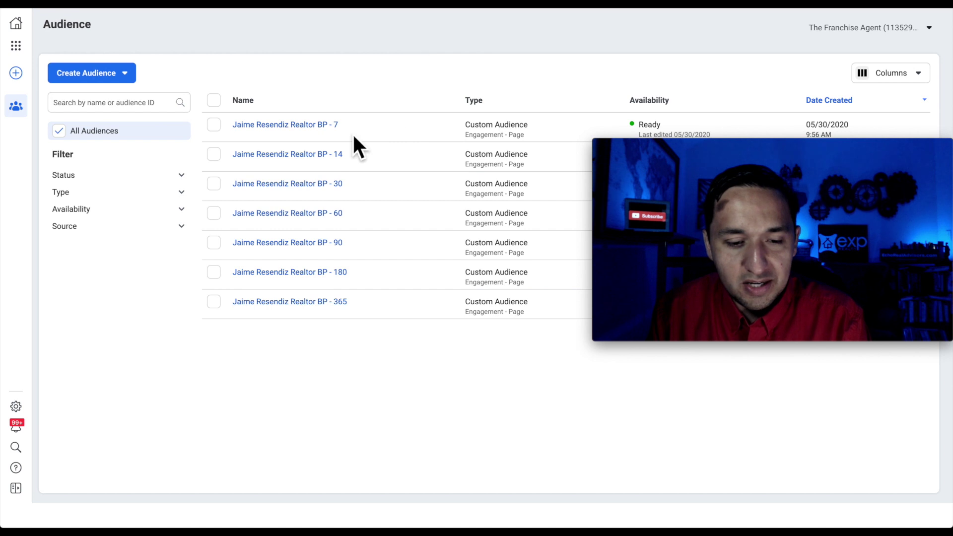
mouse_move(352, 133)
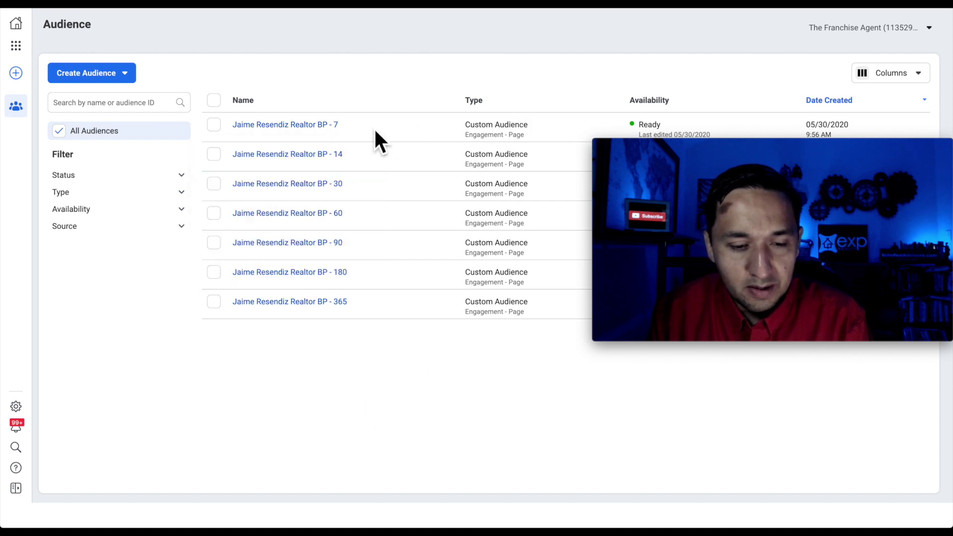